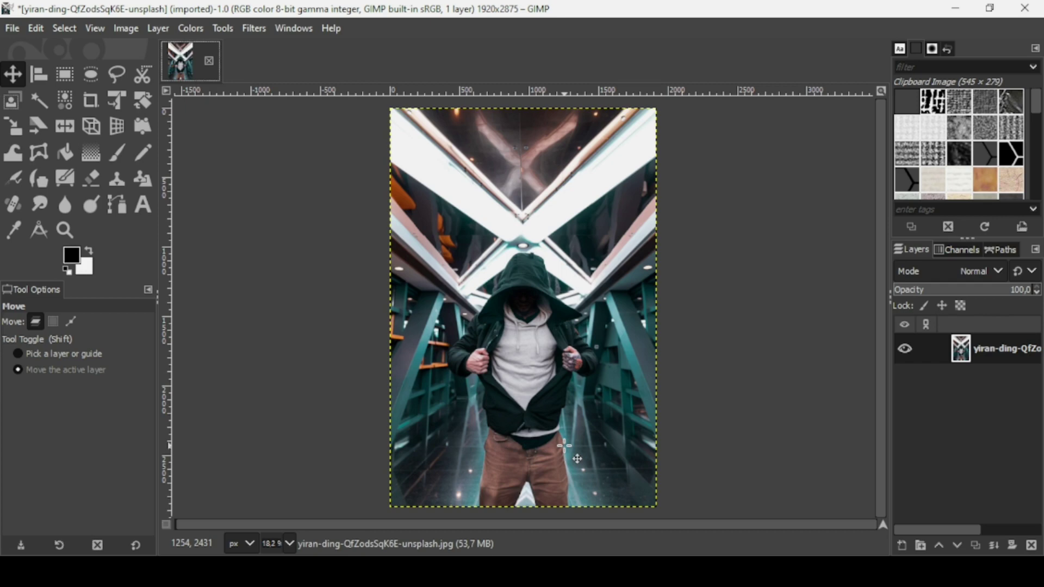
# Zoom in to 100% and pan down to the man's legs at the photo's bottom edge
pyautogui.scroll(4, 565, 446)
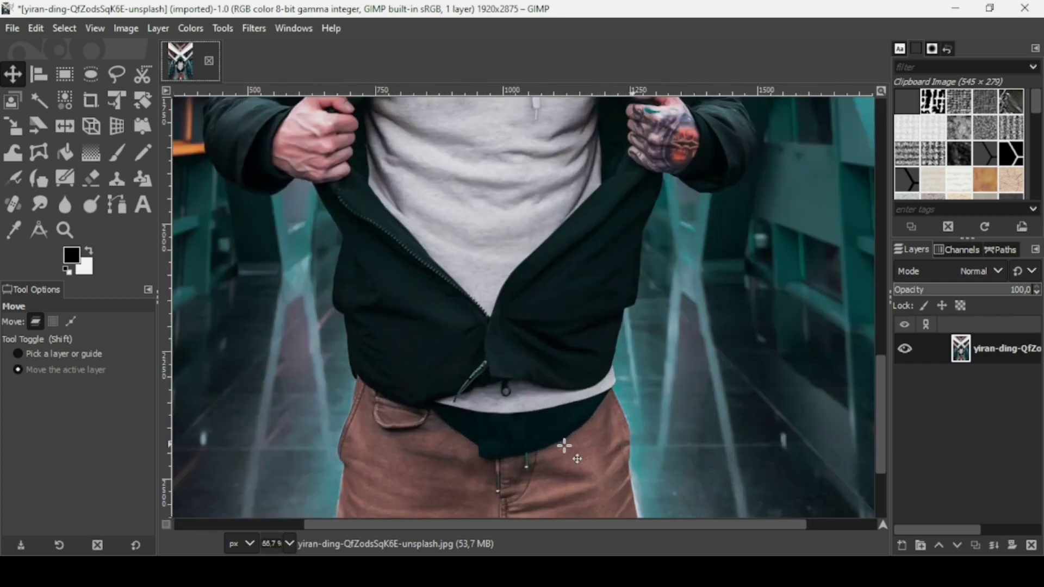
pyautogui.moveTo(878, 456); pyautogui.dragTo(880, 515)
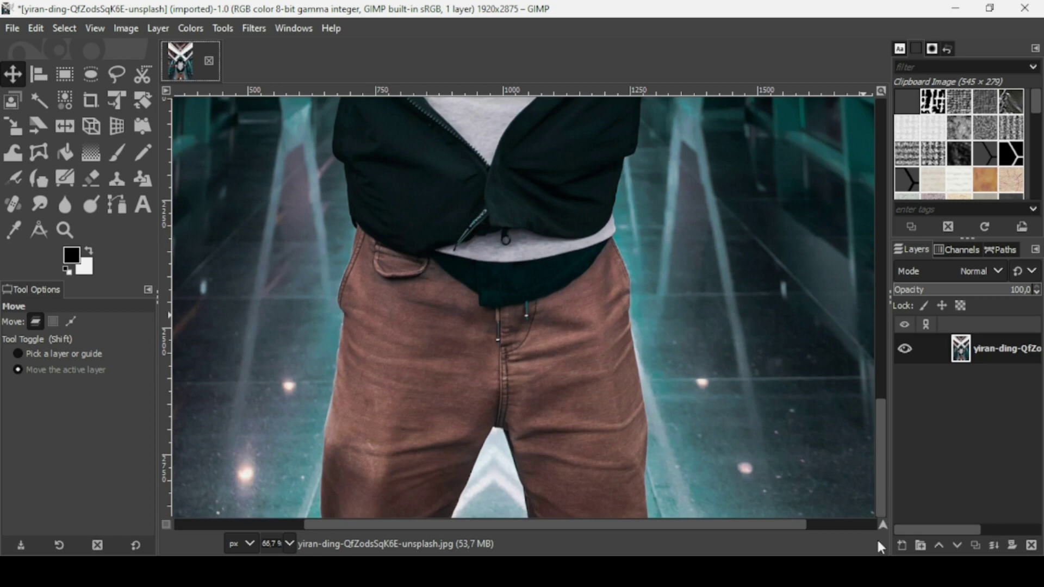
pyautogui.moveTo(883, 528); pyautogui.dragTo(879, 527)
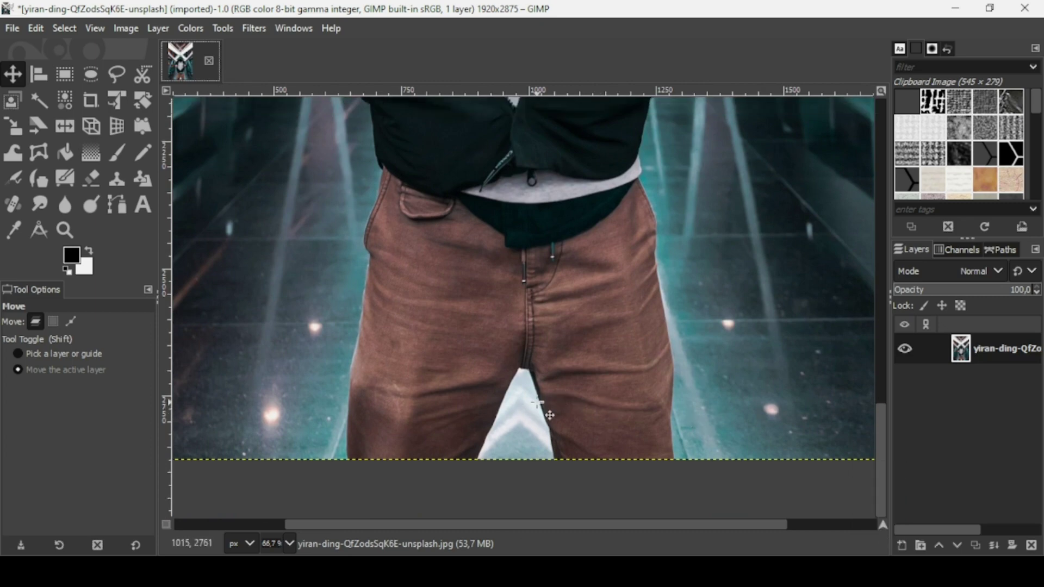
pyautogui.scroll(1, 482, 427)
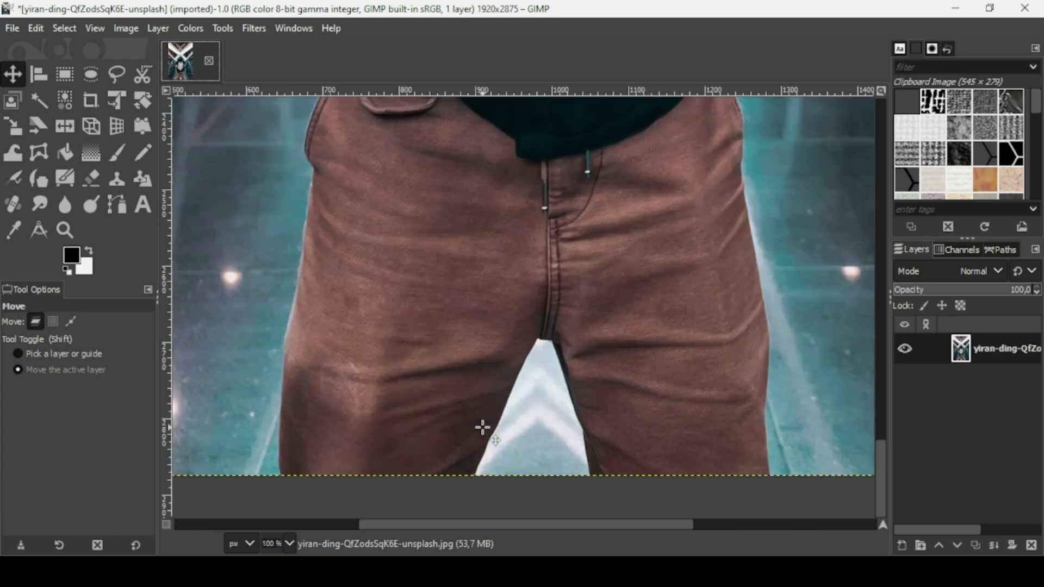
# With Free Select, outline from the bottom edge up the right leg and jacket to the right hand
pyautogui.click(107, 66)
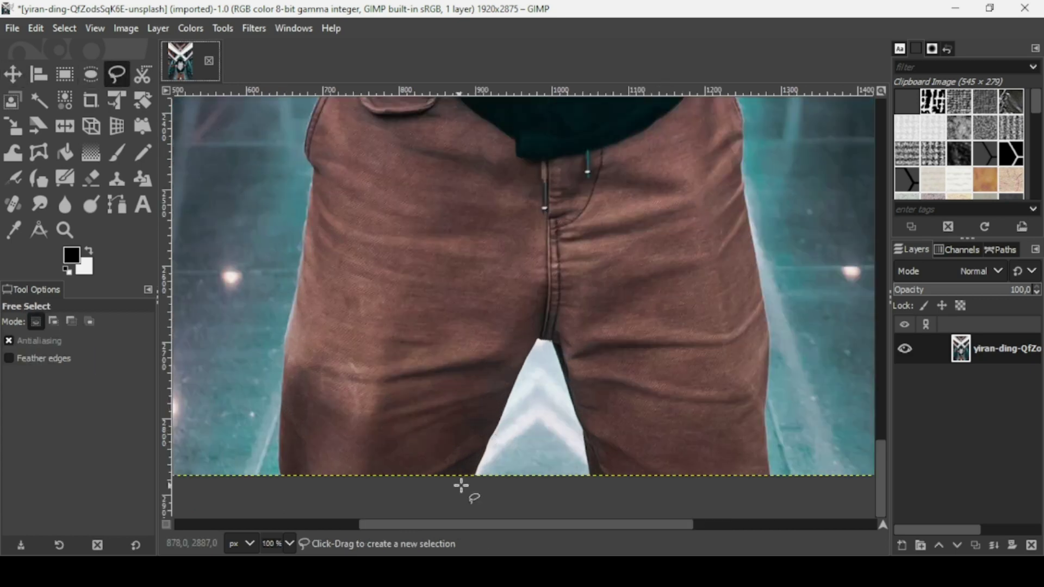
pyautogui.click(471, 480)
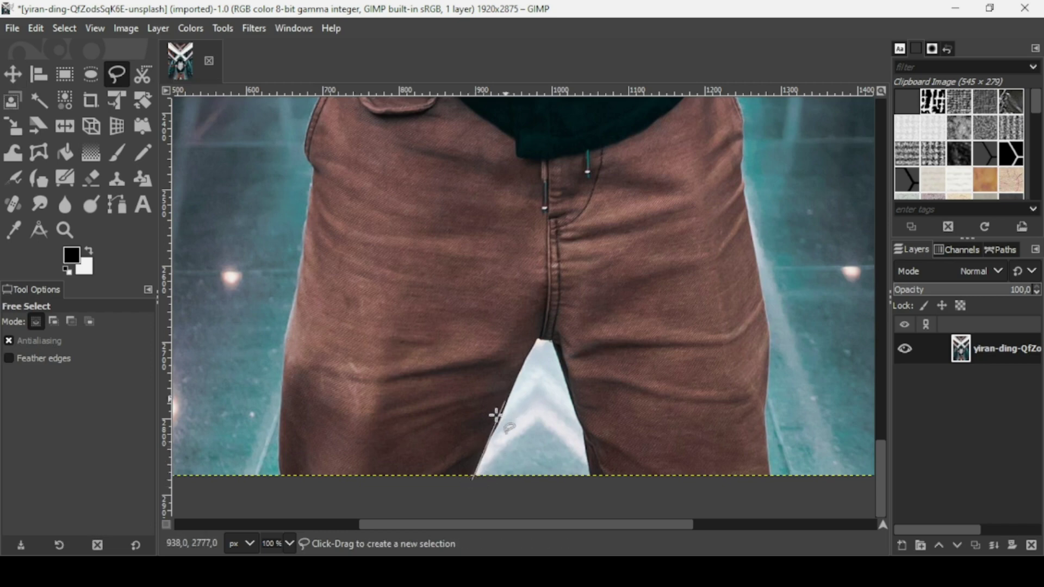
pyautogui.click(491, 435)
pyautogui.click(540, 336)
pyautogui.click(768, 482)
pyautogui.scroll(10, 715, 224)
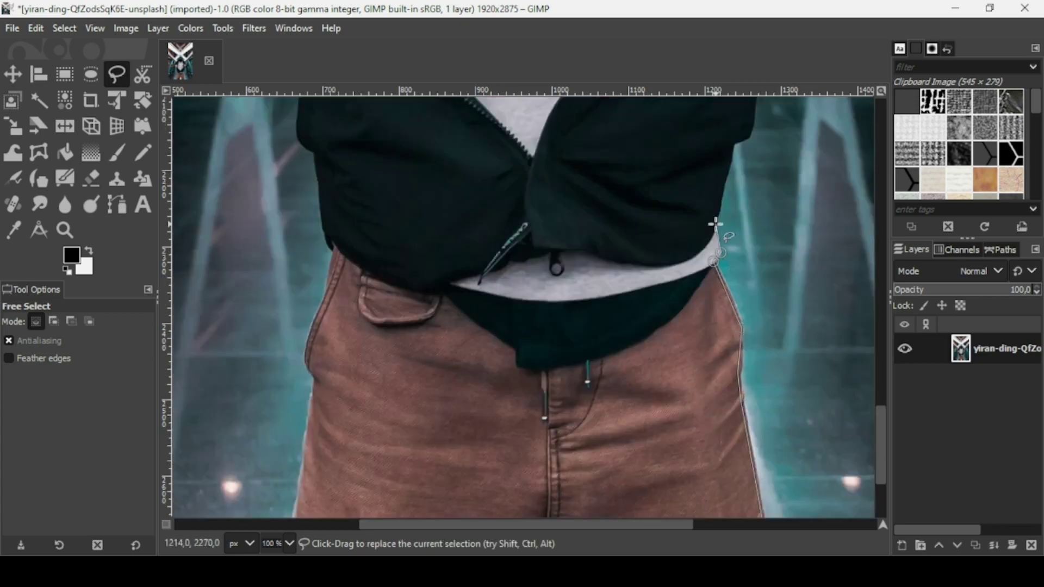
pyautogui.click(732, 353)
pyautogui.click(750, 347)
pyautogui.click(784, 189)
pyautogui.hscroll(8, 823, 150)
pyautogui.click(571, 153)
pyautogui.scroll(5, 570, 153)
pyautogui.click(582, 304)
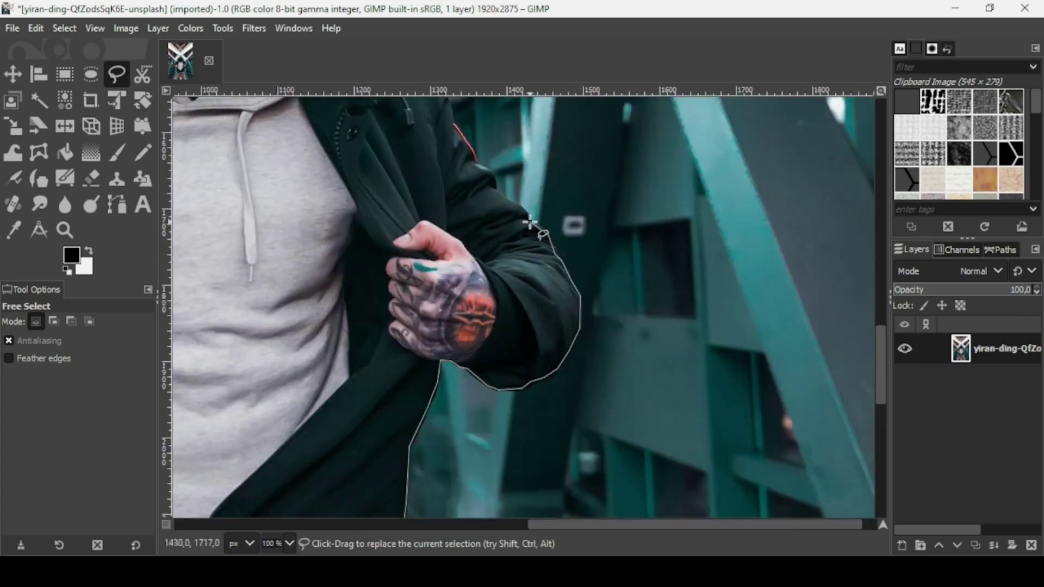
# Continue the outline over the hood and down its left side toward the left shoulder
pyautogui.click(462, 179)
pyautogui.scroll(4, 523, 243)
pyautogui.click(496, 264)
pyautogui.click(380, 182)
pyautogui.scroll(4, 353, 163)
pyautogui.click(283, 166)
pyautogui.click(229, 129)
pyautogui.hscroll(-8, 214, 129)
pyautogui.click(447, 181)
pyautogui.click(384, 353)
pyautogui.click(269, 462)
pyautogui.scroll(-2, 272, 462)
pyautogui.hscroll(-2, 272, 462)
# Trace down the left sleeve, jacket and trouser leg, close the outline and commit the selection
pyautogui.click(316, 418)
pyautogui.scroll(-3, 275, 333)
pyautogui.click(337, 390)
pyautogui.click(397, 377)
pyautogui.click(481, 449)
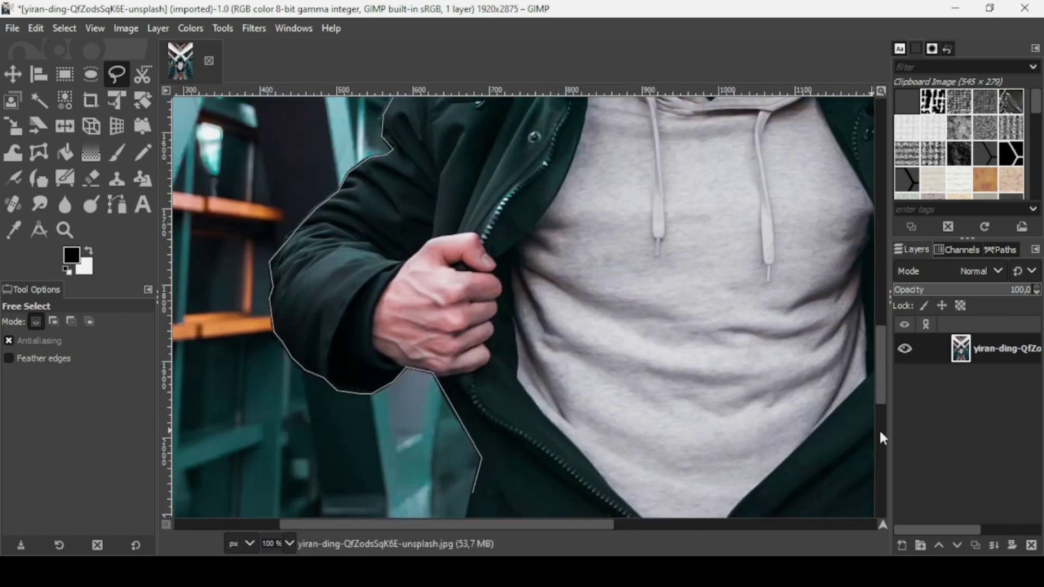
pyautogui.scroll(-4, 478, 489)
pyautogui.click(464, 342)
pyautogui.click(483, 379)
pyautogui.click(487, 416)
pyautogui.click(498, 458)
pyautogui.scroll(-3, 489, 435)
pyautogui.click(473, 344)
pyautogui.scroll(-3, 467, 381)
pyautogui.click(447, 462)
pyautogui.scroll(-3, 445, 496)
pyautogui.click(444, 493)
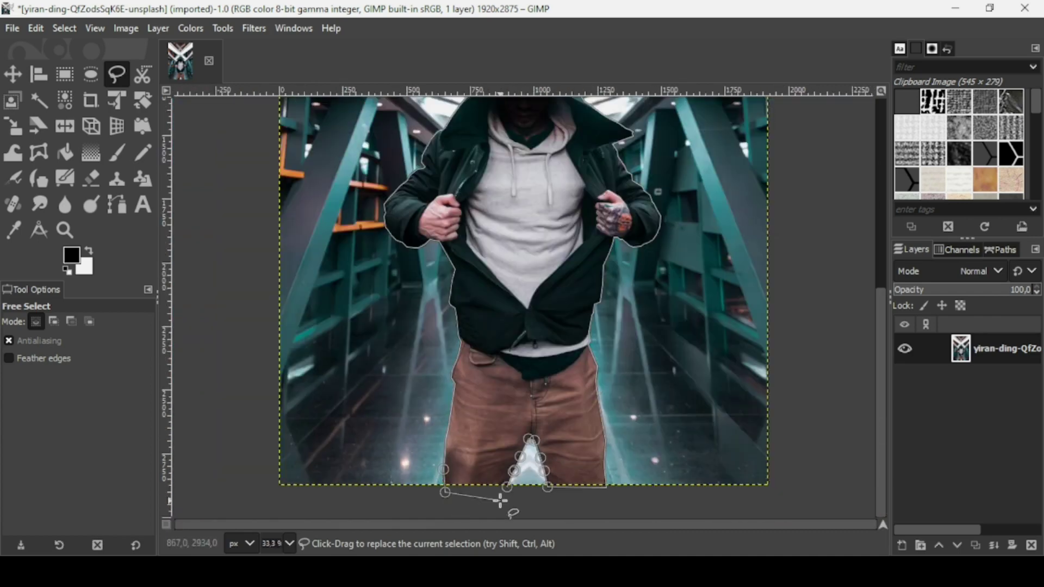
pyautogui.click(507, 487)
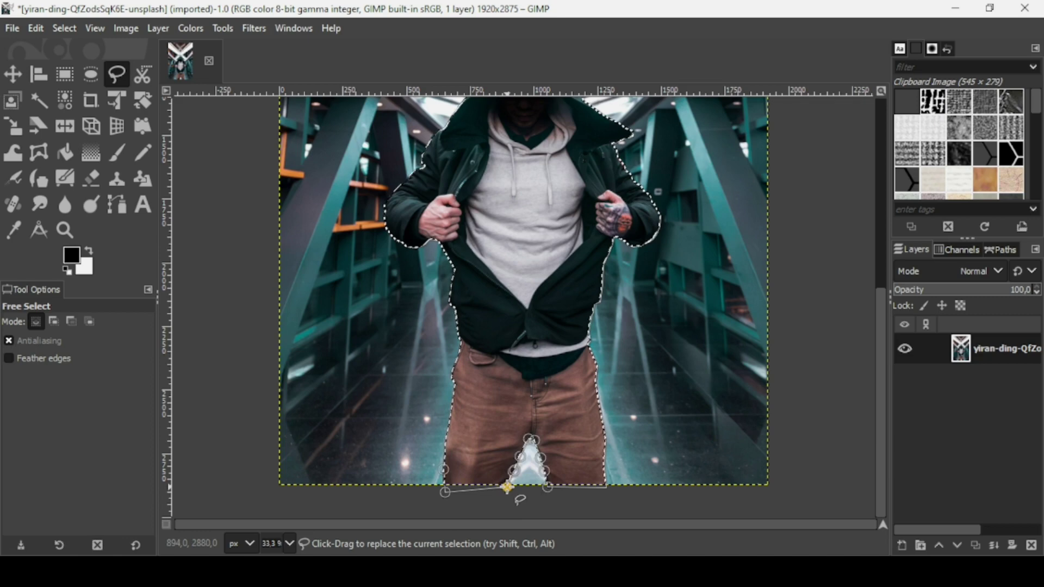
pyautogui.press('Return')
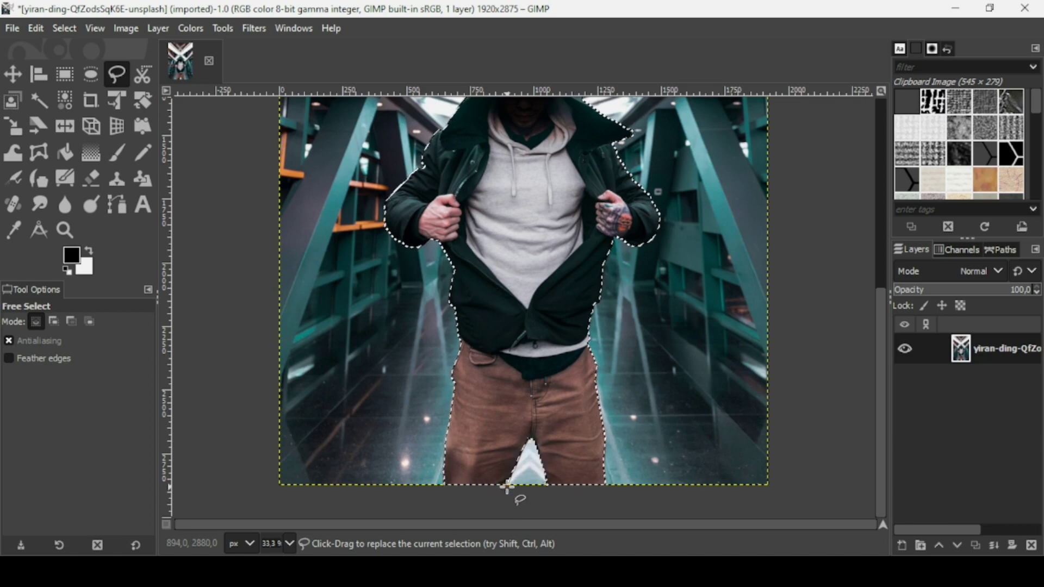
pyautogui.keyDown('ctrl'); pyautogui.scroll(-2, 506, 487); pyautogui.keyUp('ctrl')
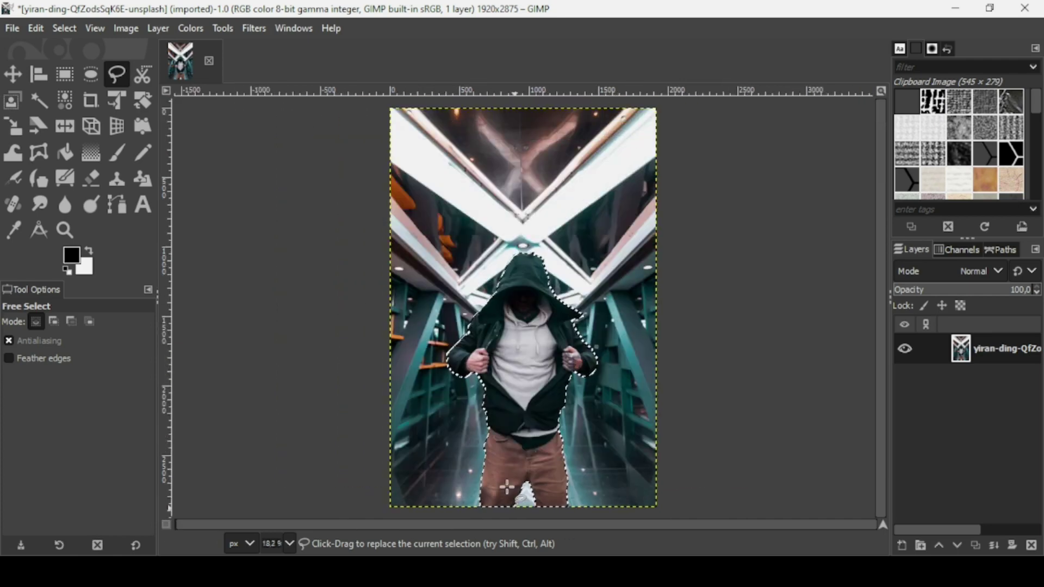
# Add an alpha channel, invert the selection, delete the corridor background, then select none
pyautogui.rightClick(968, 349)
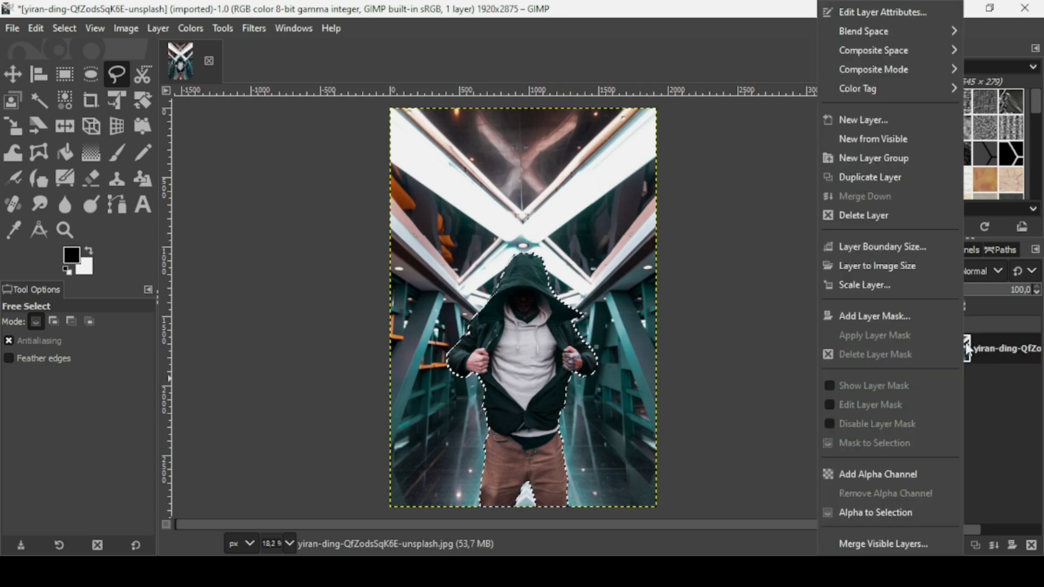
pyautogui.click(916, 474)
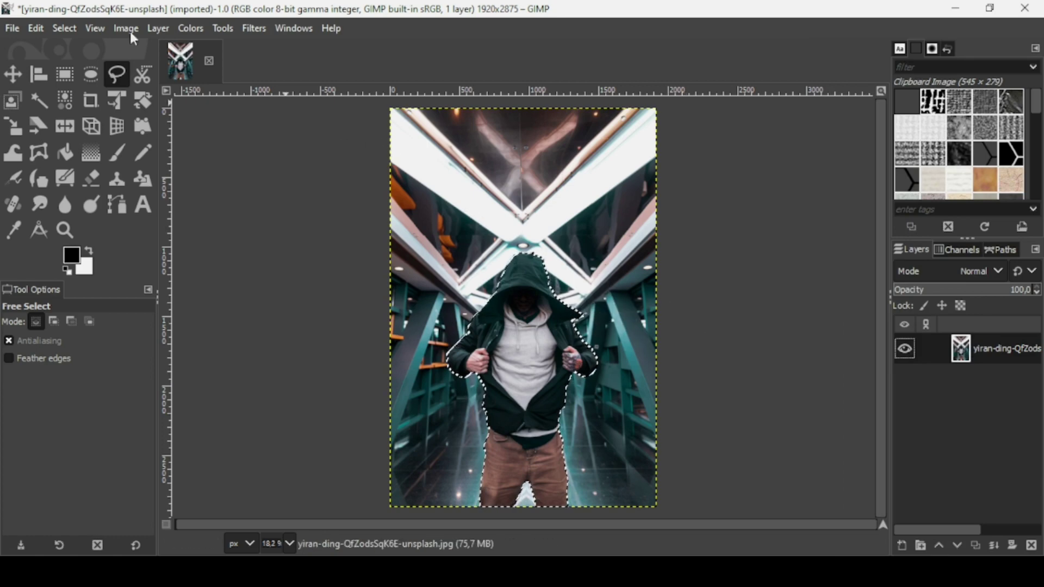
pyautogui.click(65, 28)
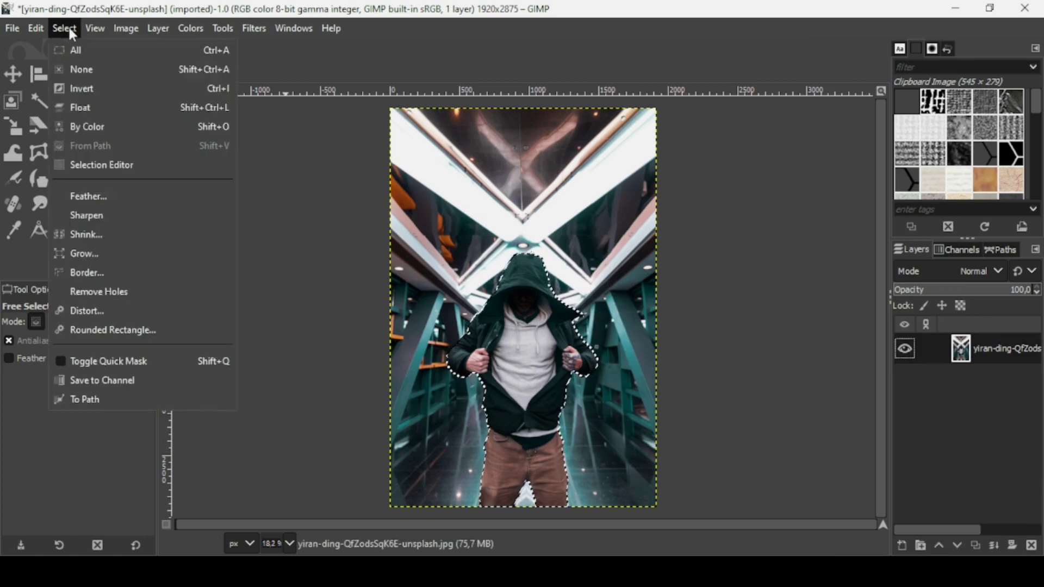
pyautogui.click(79, 93)
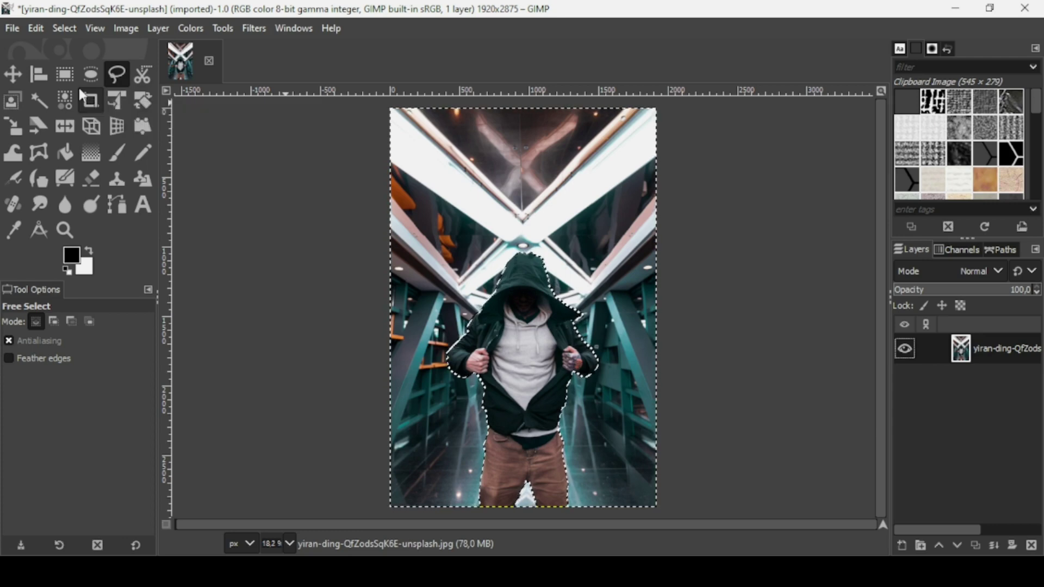
pyautogui.press('Delete')
pyautogui.click(58, 26)
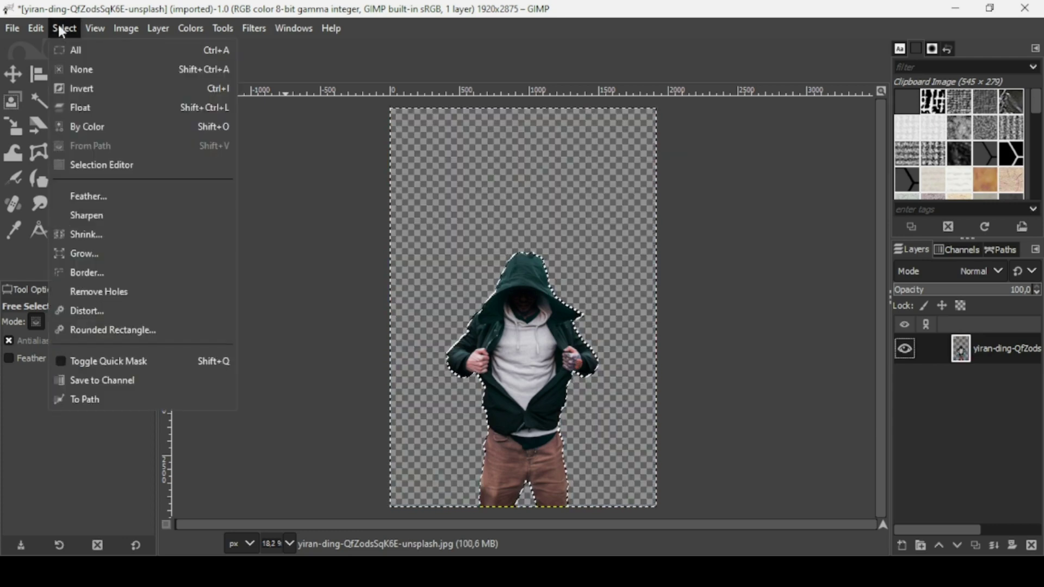
pyautogui.click(72, 68)
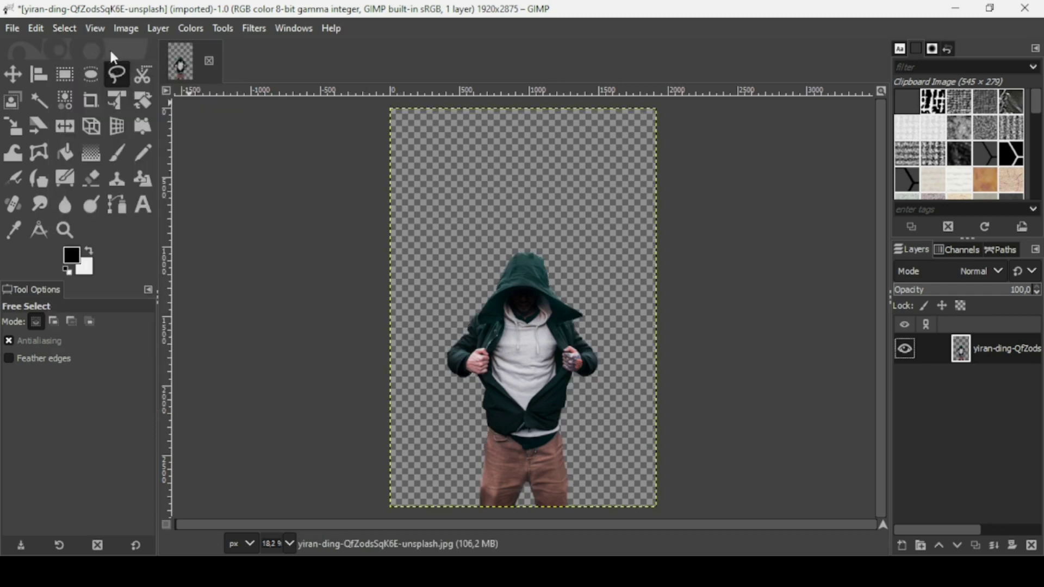
# Resize the canvas from 1920×2875 to 1920×1080 with the image centred
pyautogui.click(125, 29)
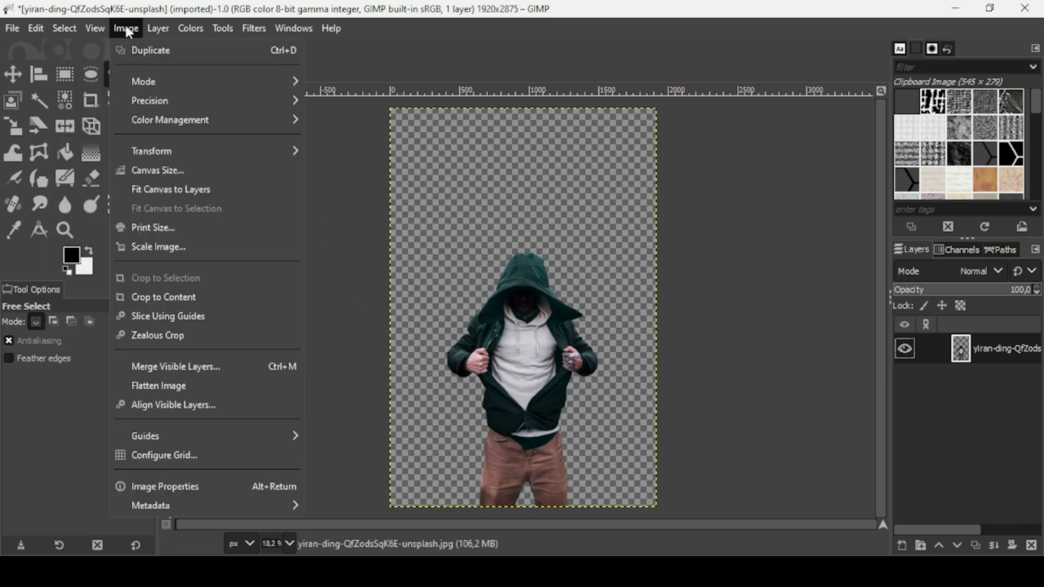
pyautogui.click(158, 170)
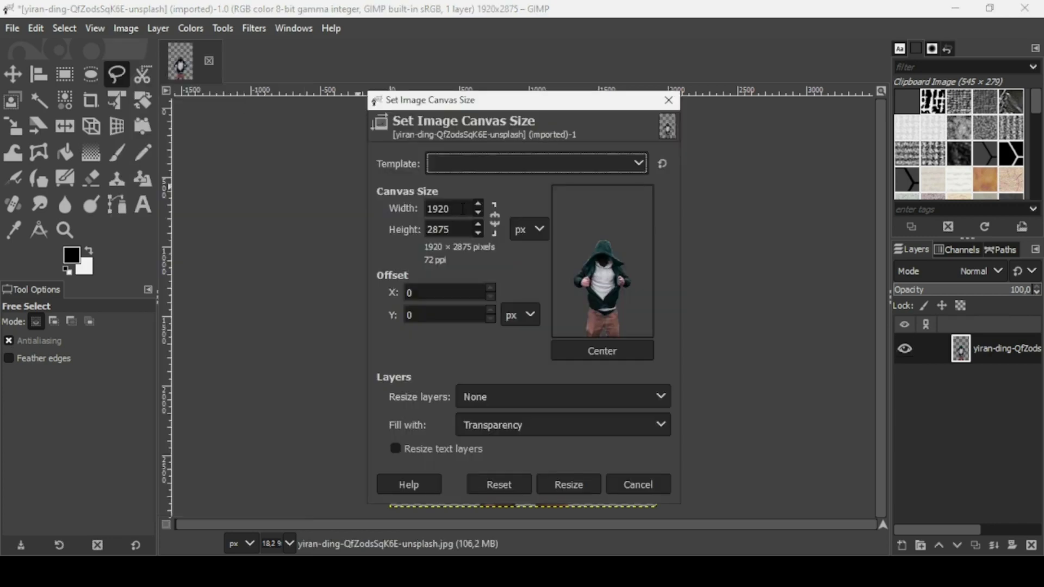
pyautogui.doubleClick(452, 235)
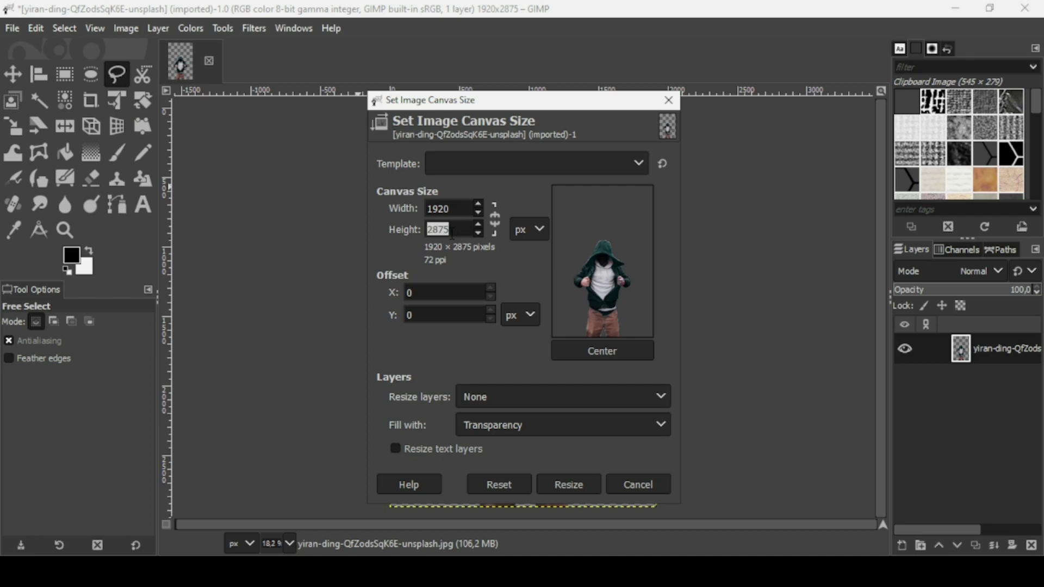
pyautogui.write('1080')
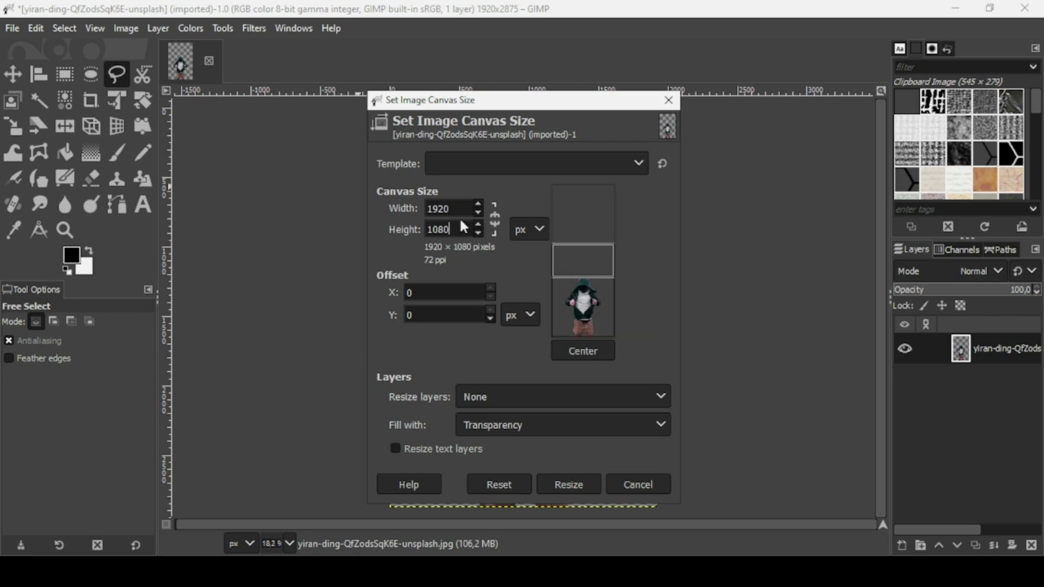
pyautogui.click(603, 350)
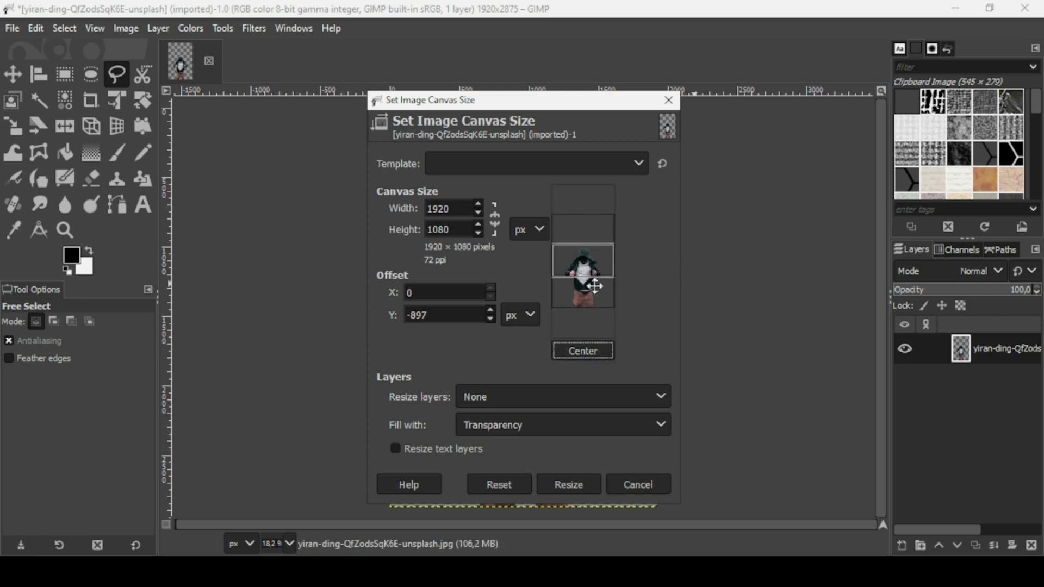
pyautogui.click(575, 481)
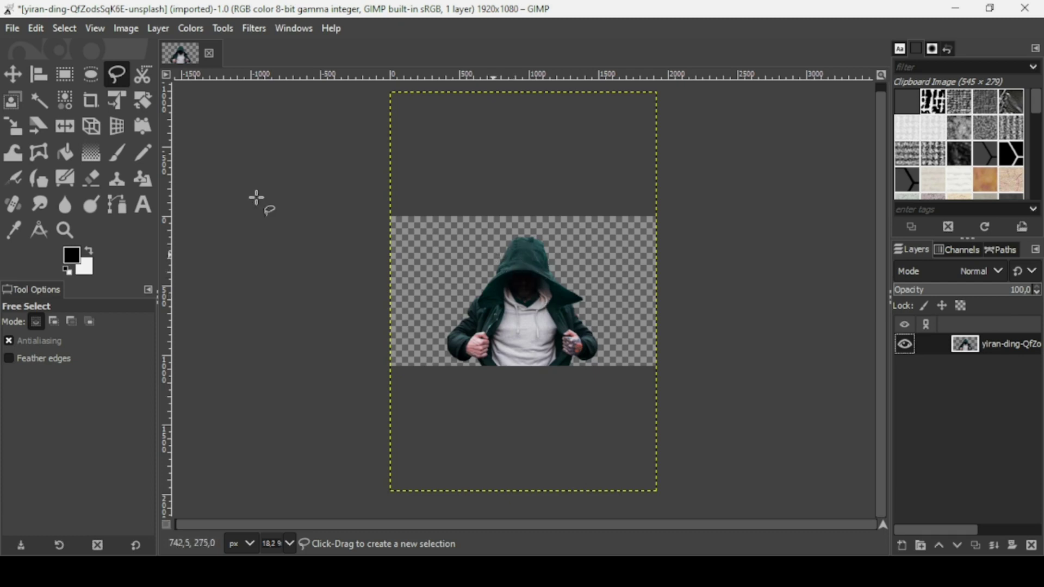
# Scale the man layer to 960×1438 (width 1920/2) and drag it into the canvas centre
pyautogui.click(13, 126)
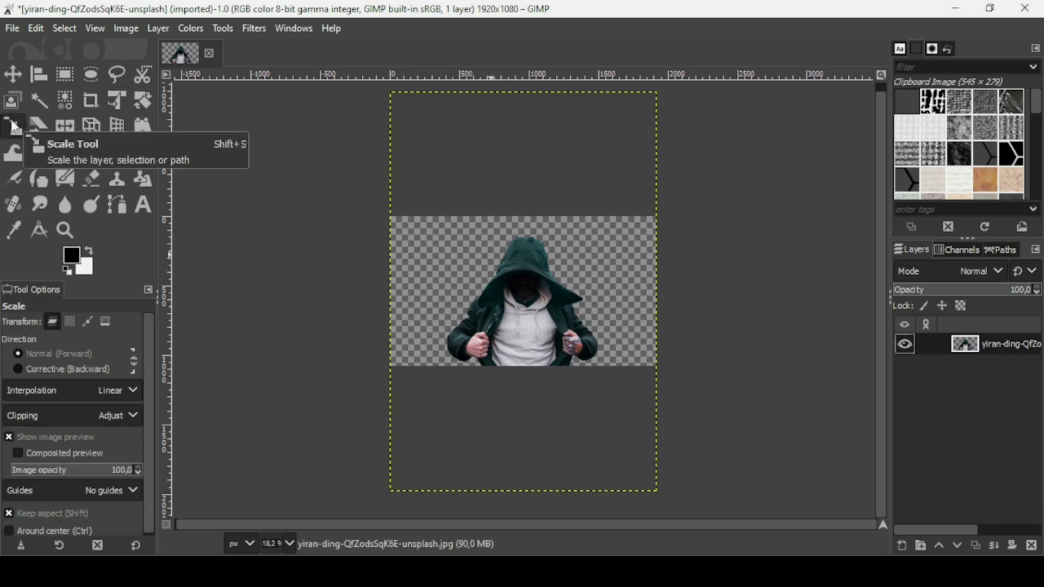
pyautogui.click(480, 218)
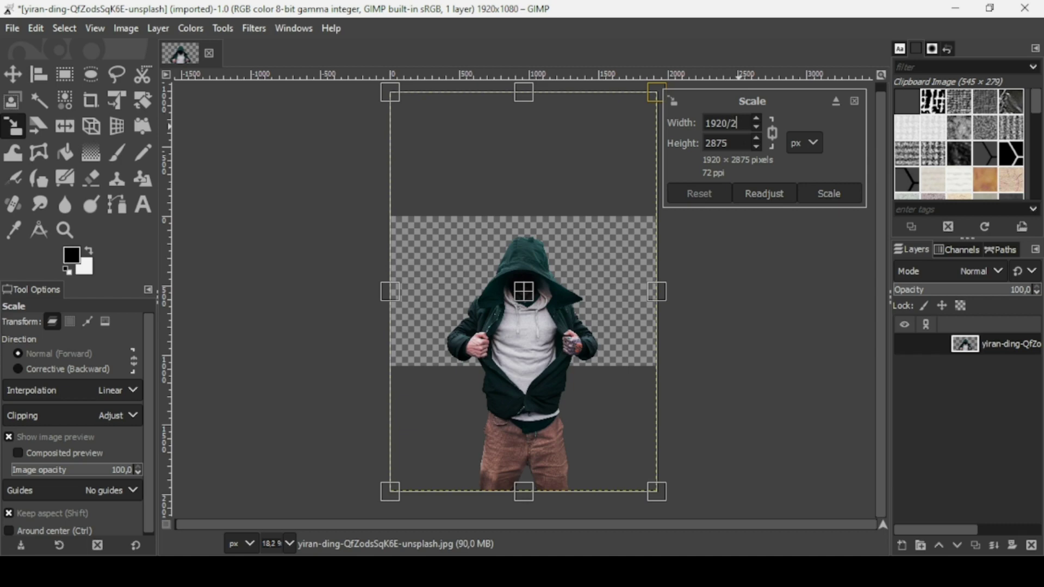
pyautogui.press('Return')
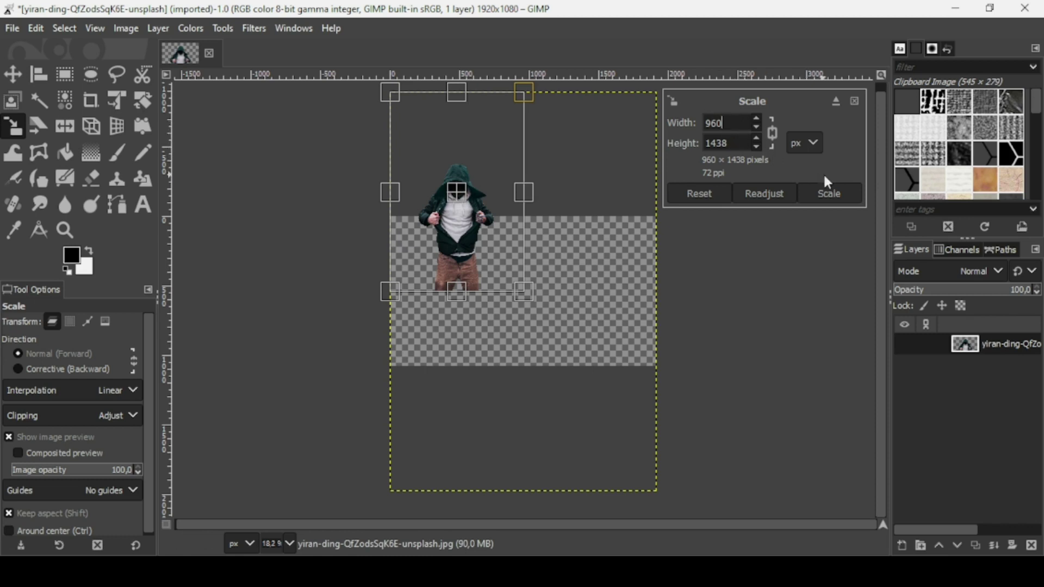
pyautogui.click(841, 194)
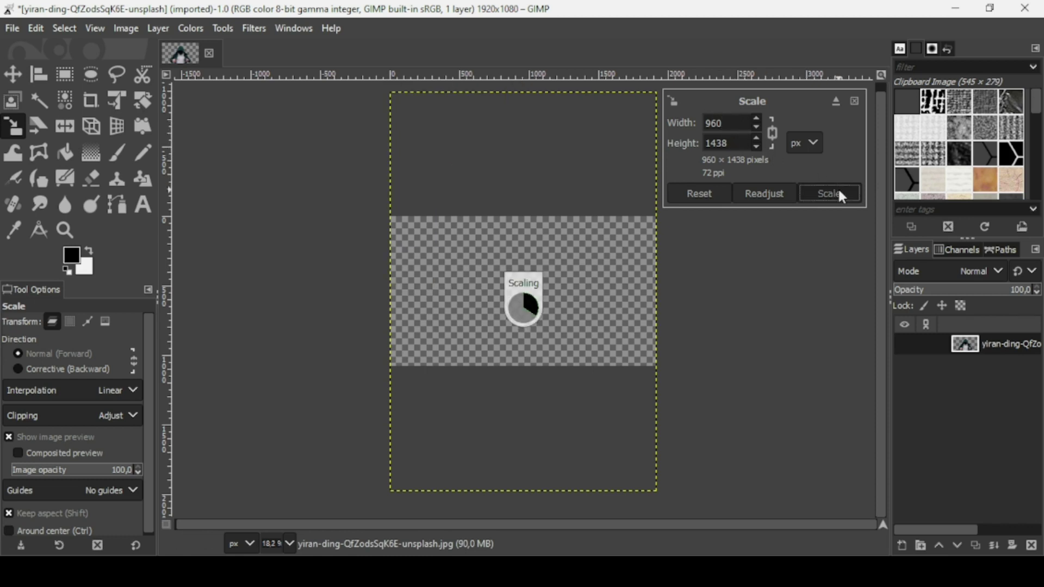
pyautogui.click(19, 77)
pyautogui.moveTo(425, 194); pyautogui.dragTo(510, 272)
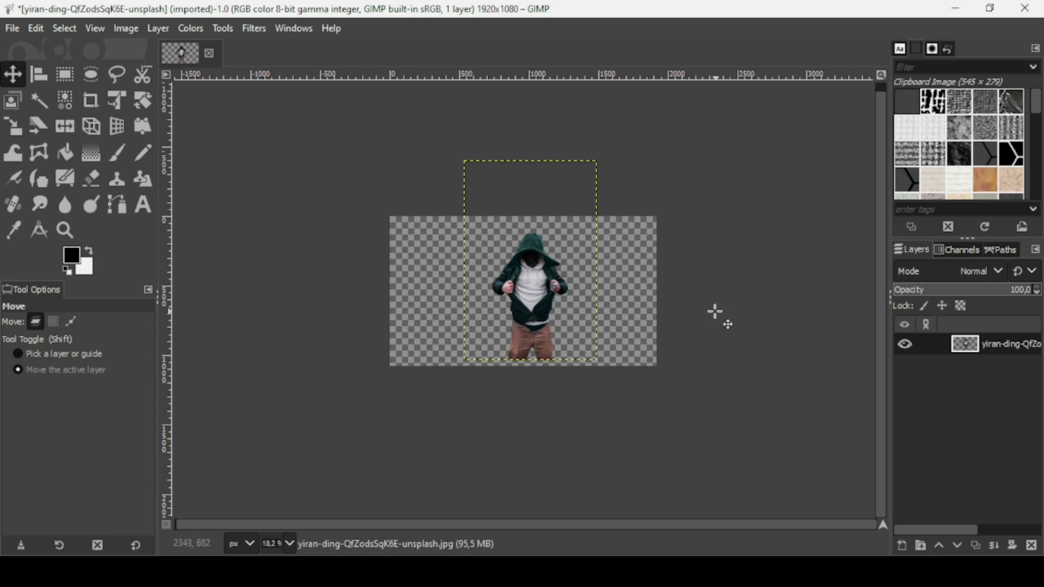
# Create a new transparent layer, move it under the hooded-man layer and fill it white
pyautogui.click(901, 546)
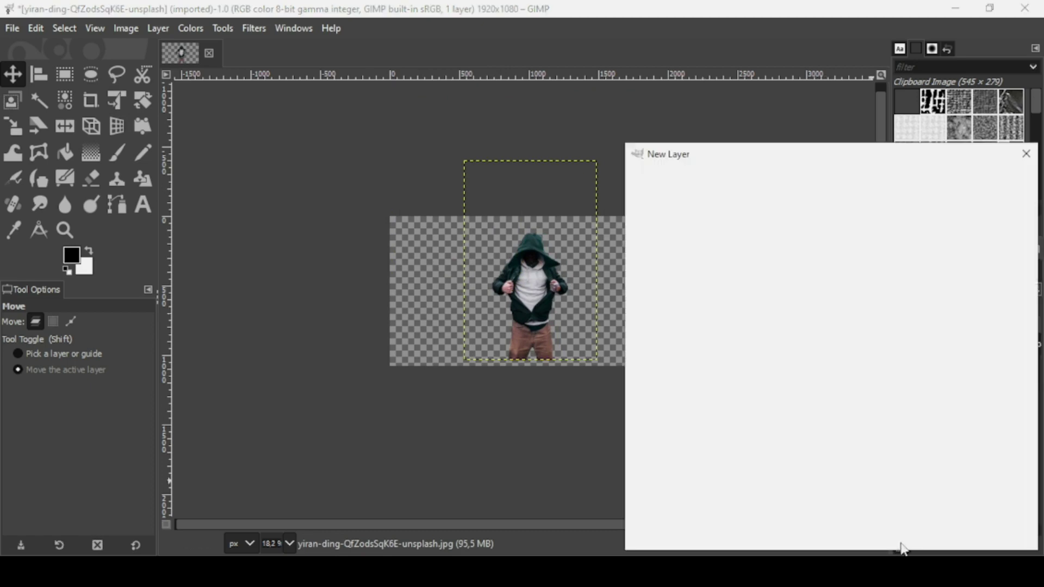
pyautogui.click(912, 526)
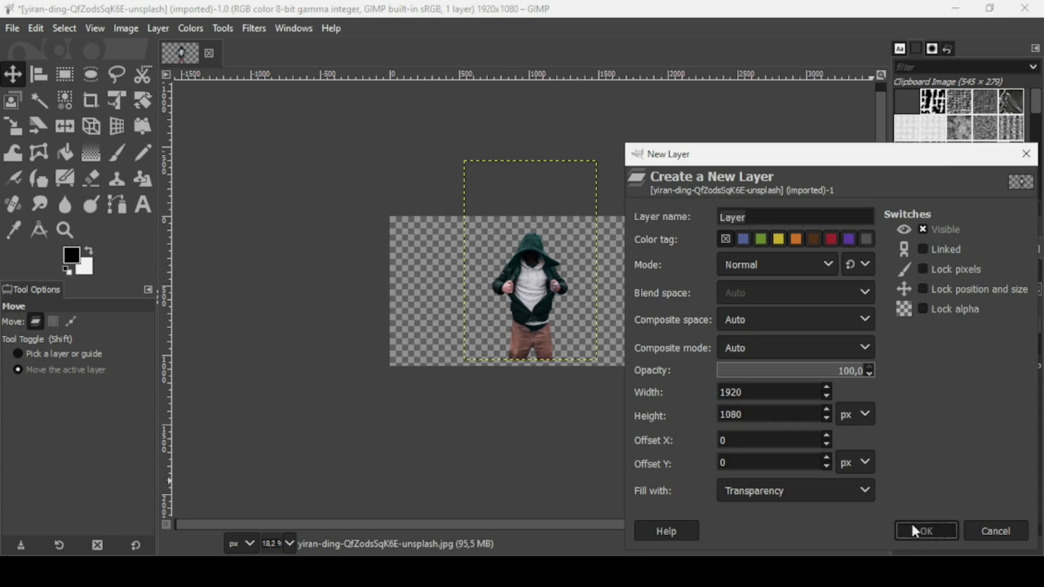
pyautogui.moveTo(965, 356); pyautogui.dragTo(969, 382)
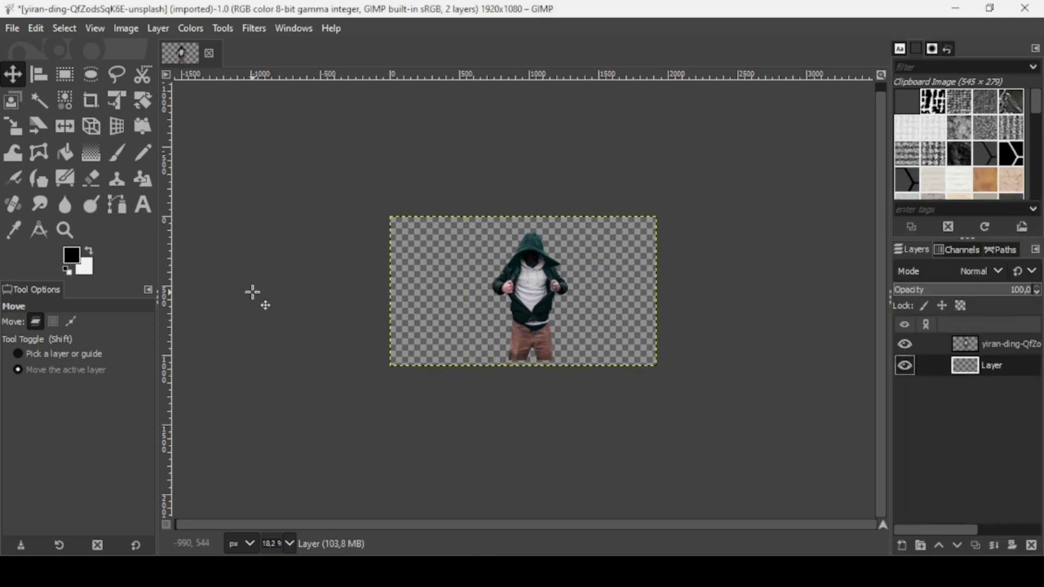
pyautogui.moveTo(84, 267); pyautogui.dragTo(407, 273)
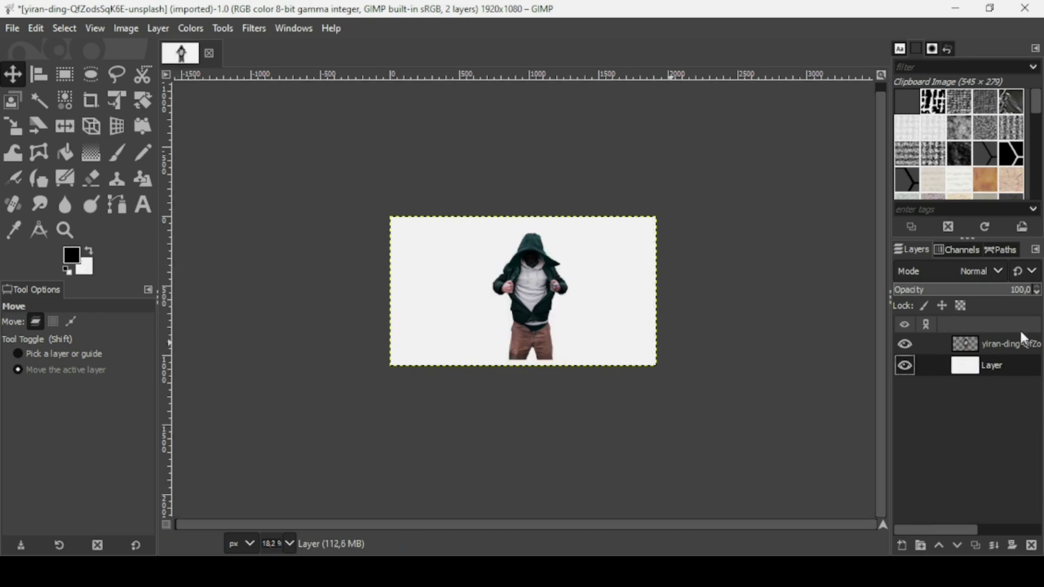
pyautogui.click(978, 348)
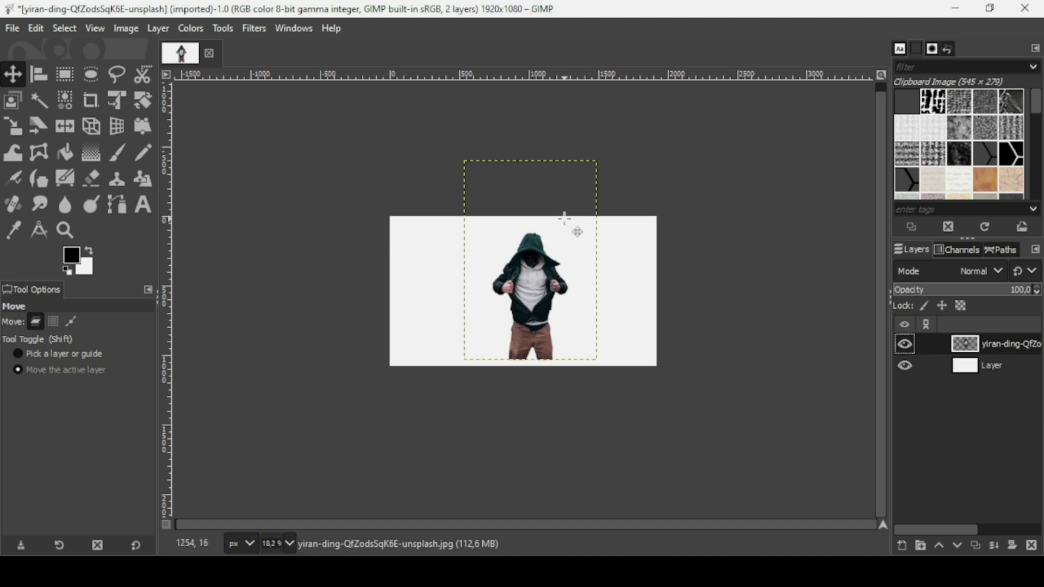
pyautogui.click(143, 205)
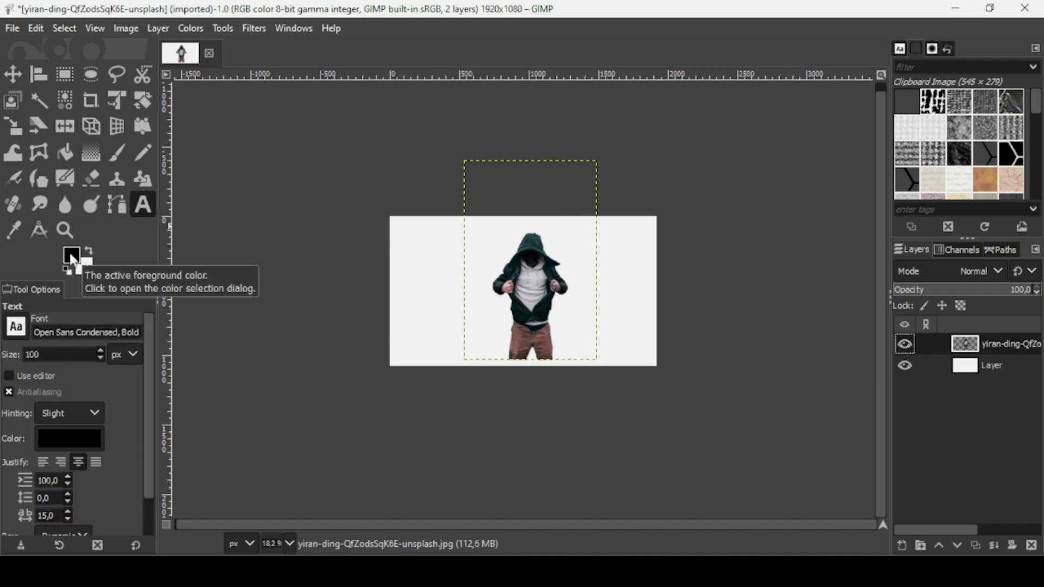
# Set the foreground colour to a4afb5 and start a text box on the canvas
pyautogui.click(72, 259)
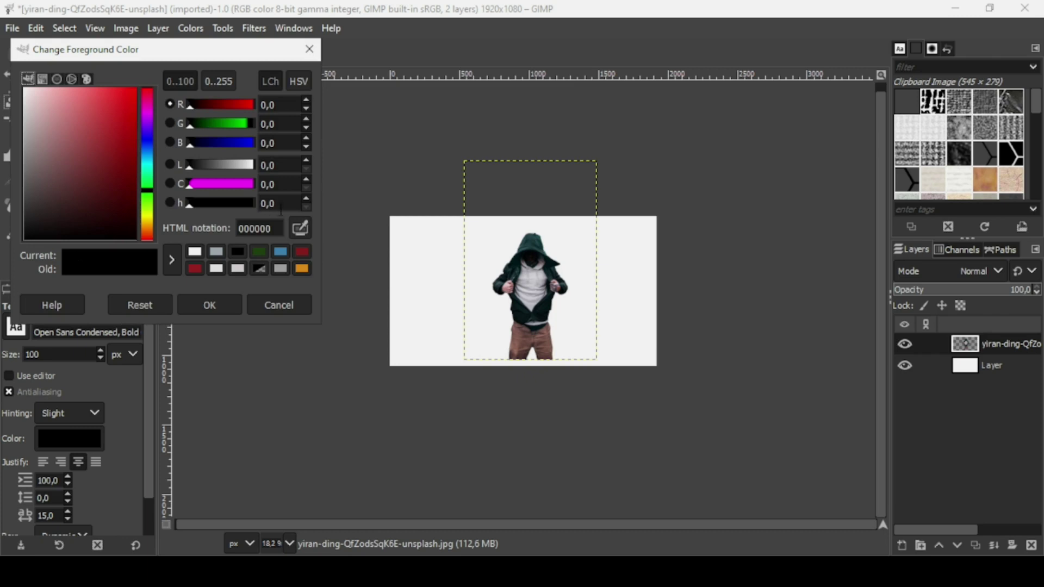
pyautogui.click(265, 228)
pyautogui.write('A')
pyautogui.press('Return')
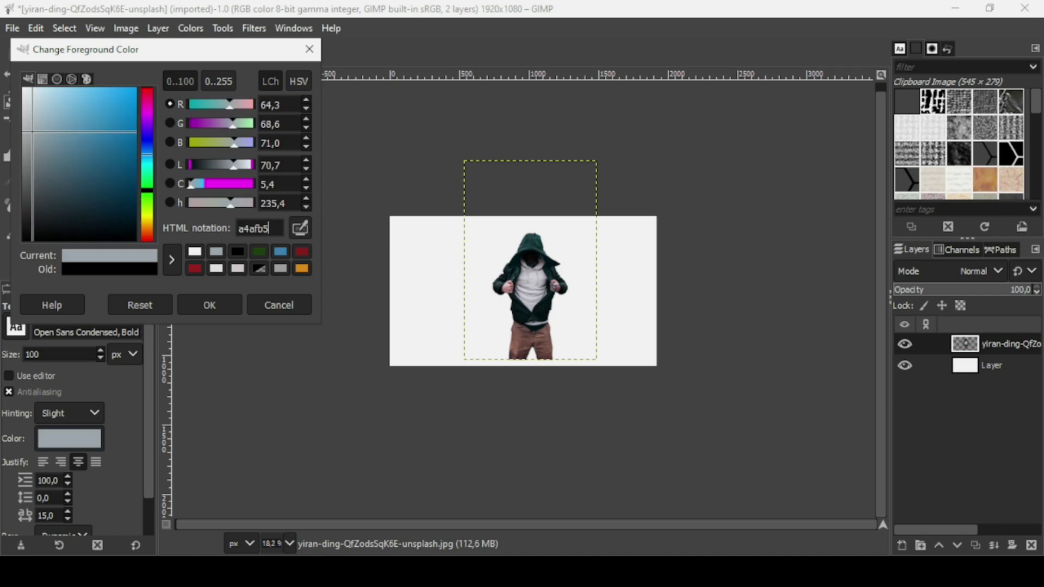
pyautogui.click(221, 308)
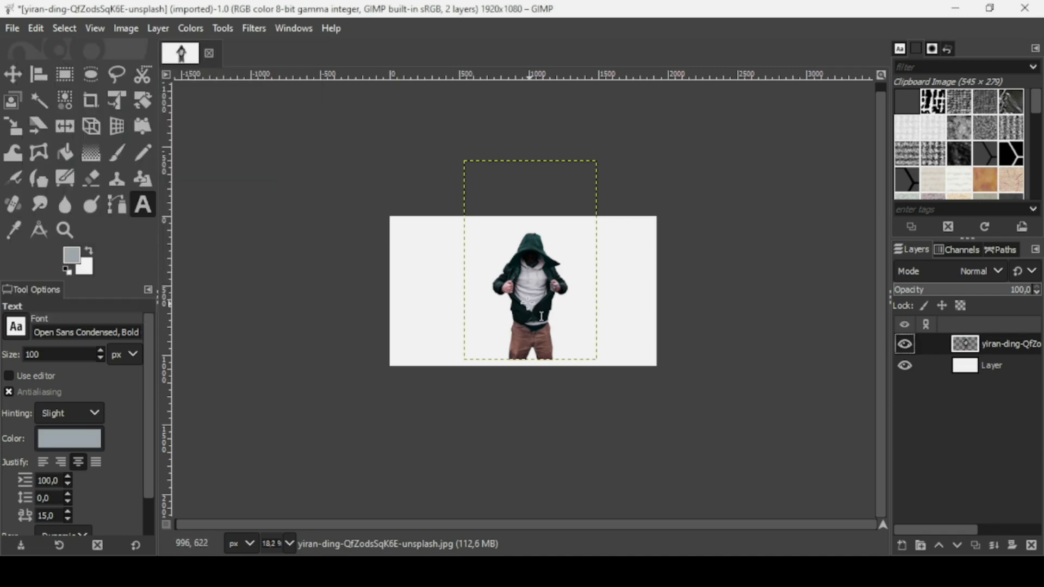
pyautogui.click(503, 273)
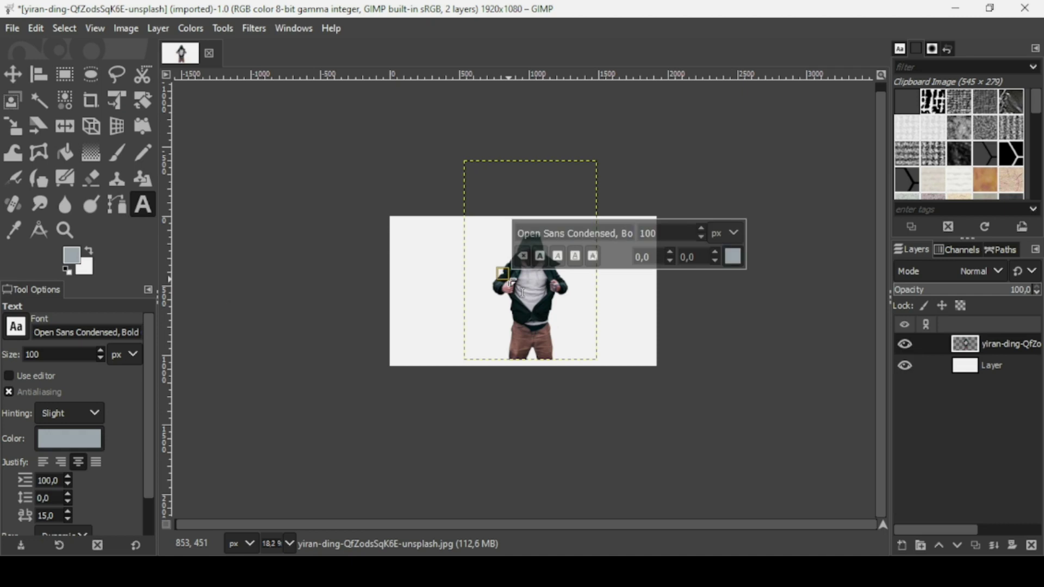
# Type the letter A, set its size to 950, and move it up over the man's torso
pyautogui.write('A')
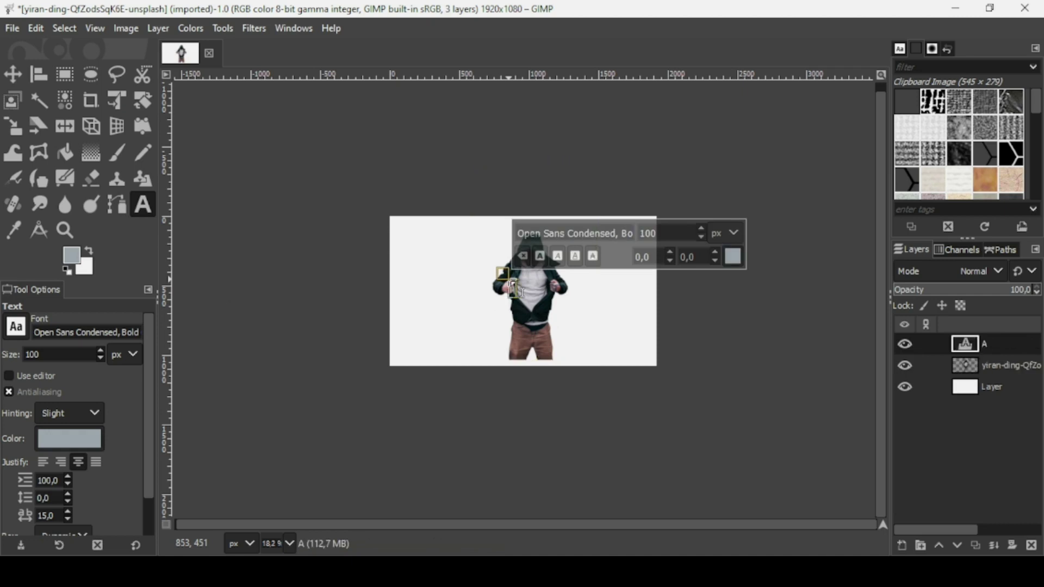
pyautogui.doubleClick(661, 234)
pyautogui.write('950')
pyautogui.press('Return')
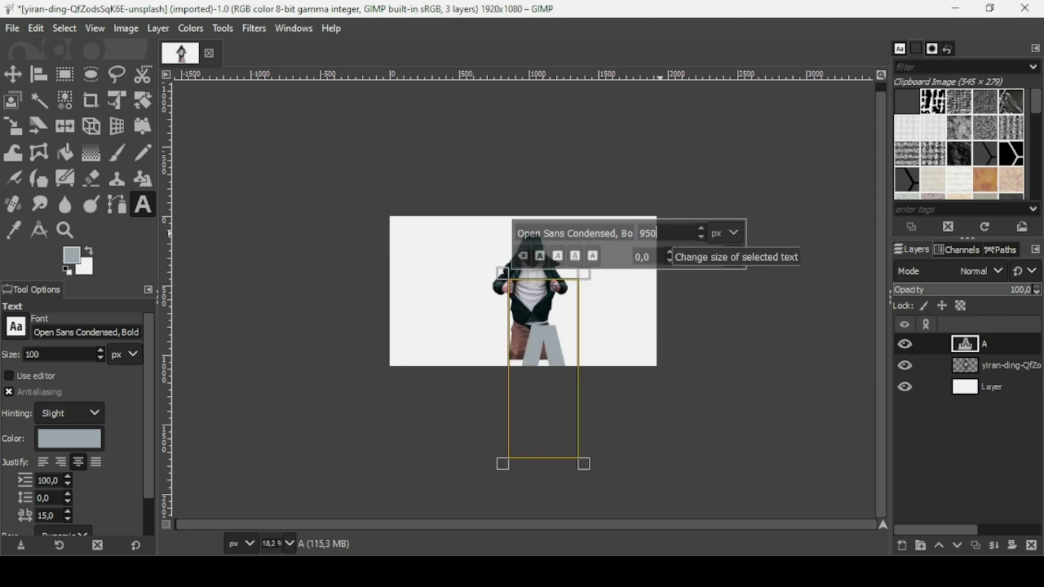
pyautogui.click(12, 74)
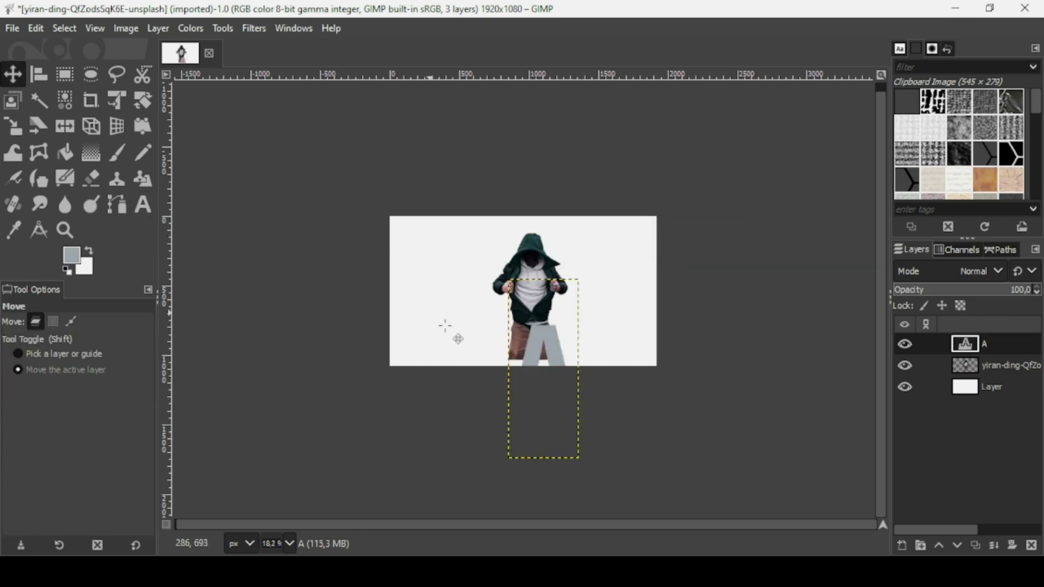
pyautogui.moveTo(549, 354); pyautogui.dragTo(538, 212)
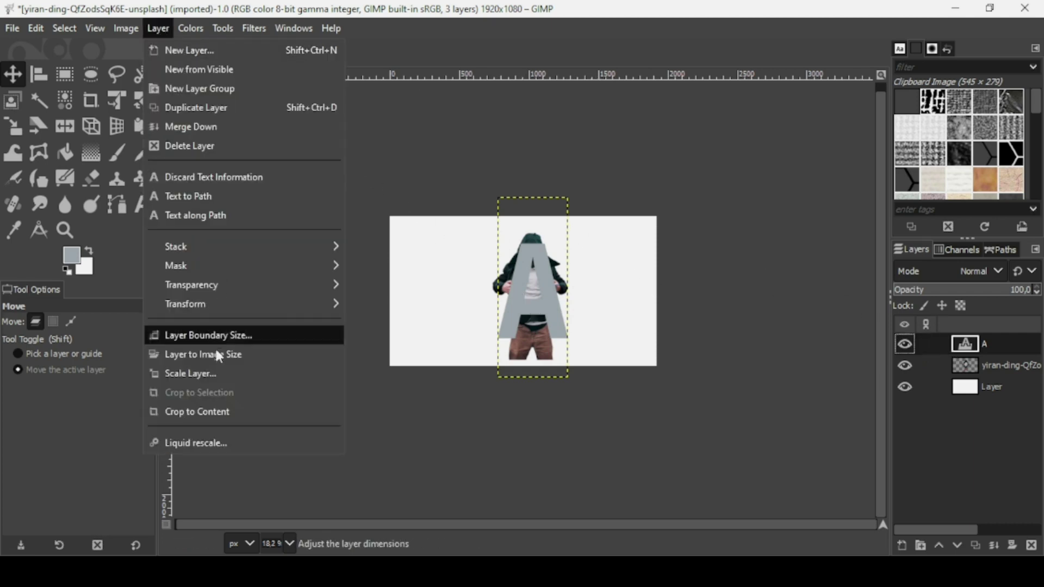
# Crop the letter A and hooded-man layers to content, then select both for aligning
pyautogui.click(203, 410)
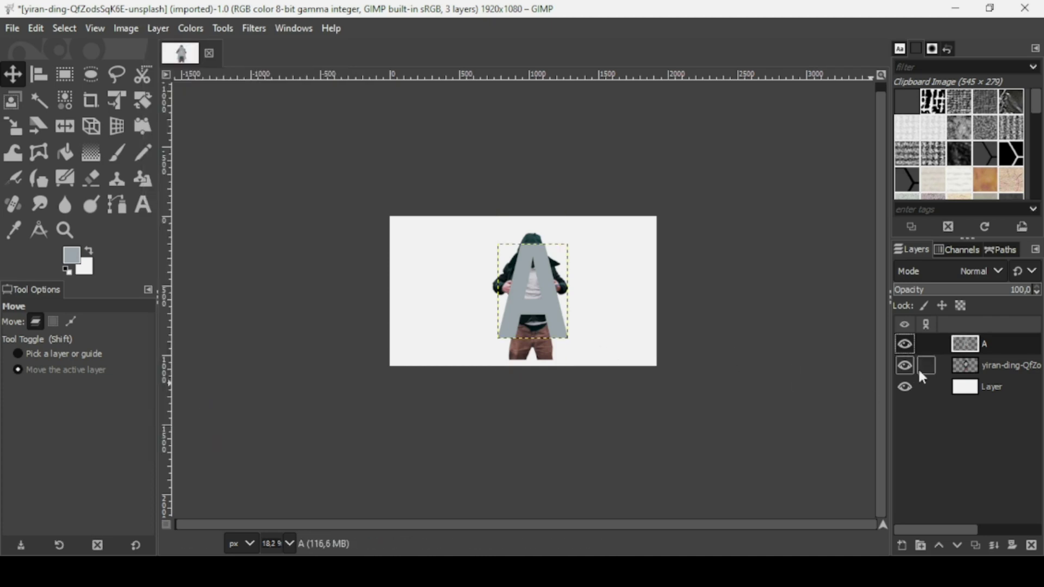
pyautogui.click(984, 369)
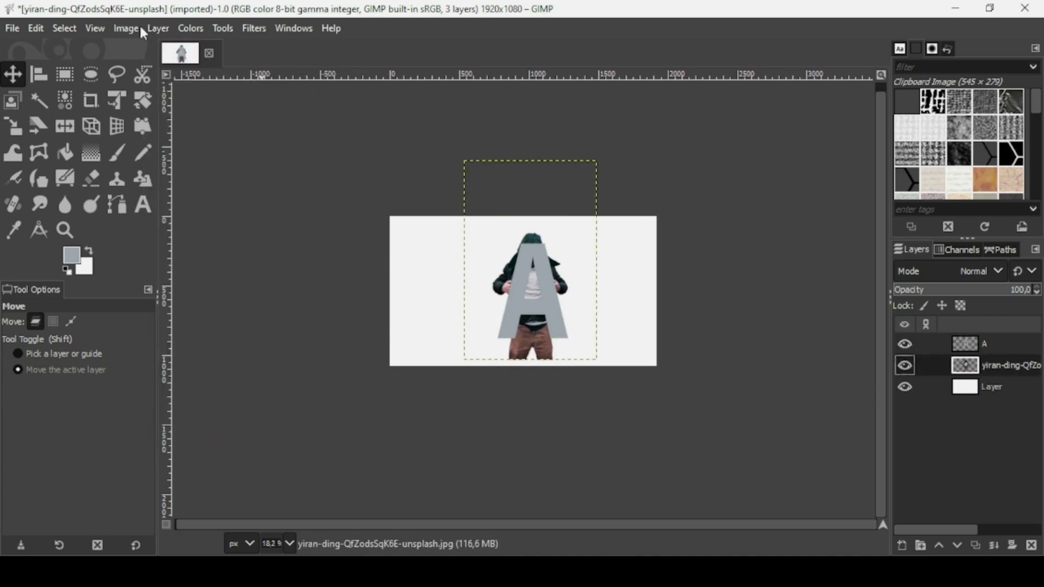
pyautogui.click(156, 29)
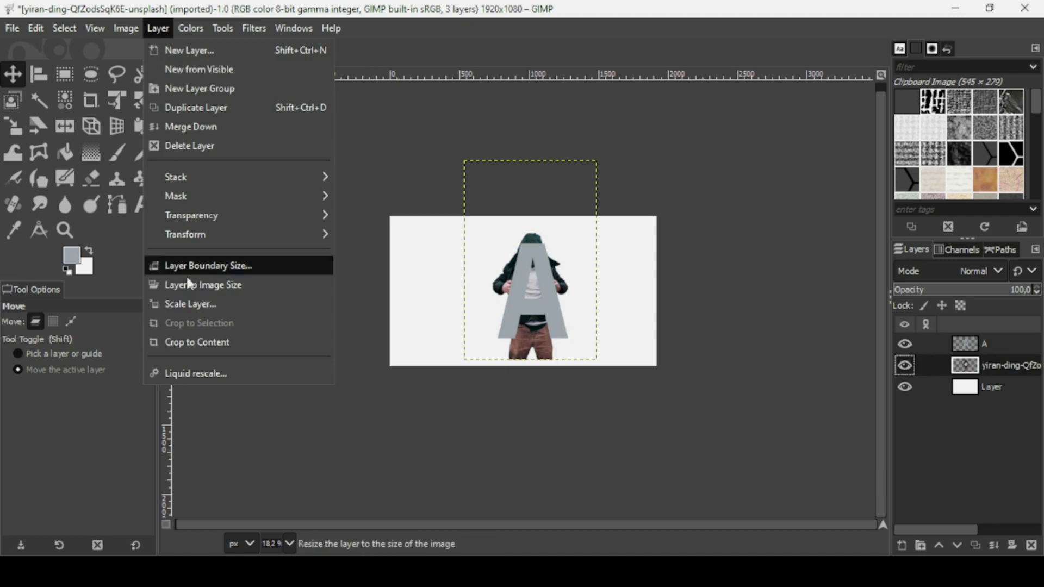
pyautogui.click(197, 342)
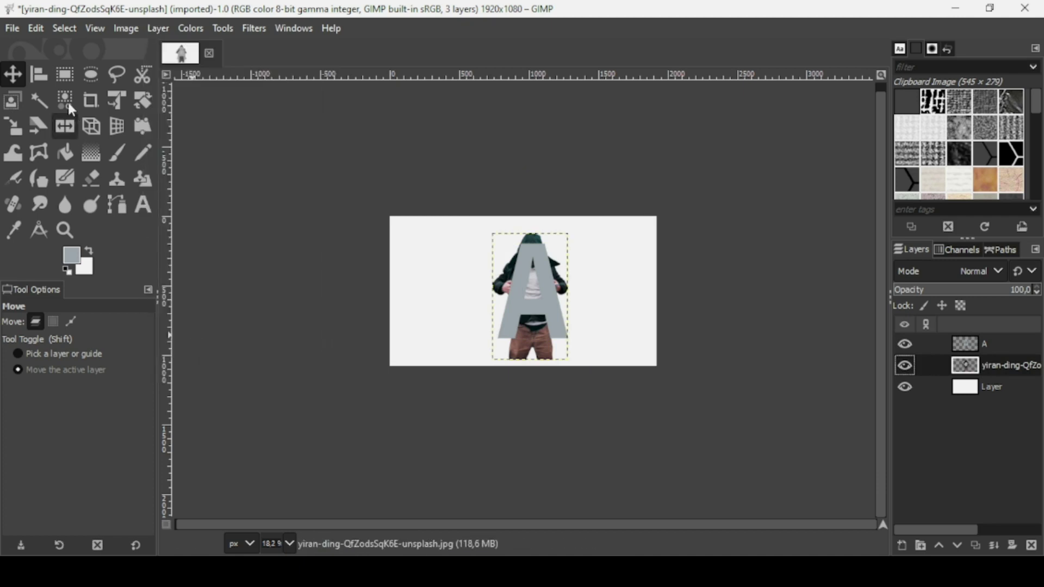
pyautogui.moveTo(413, 187); pyautogui.dragTo(673, 433)
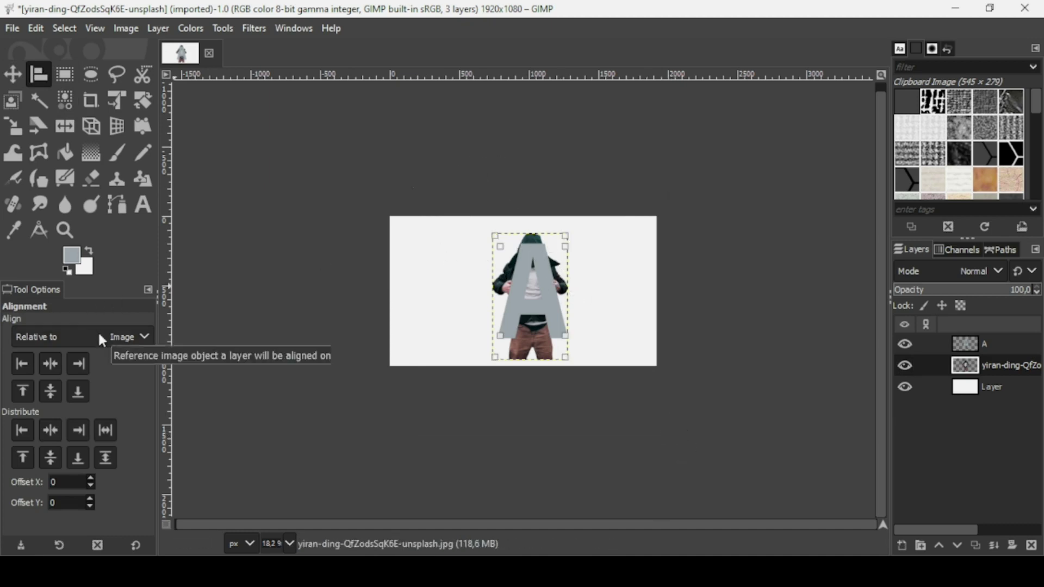
# Align both layers to the image's horizontal and vertical centre, then zoom in to 50%
pyautogui.click(57, 367)
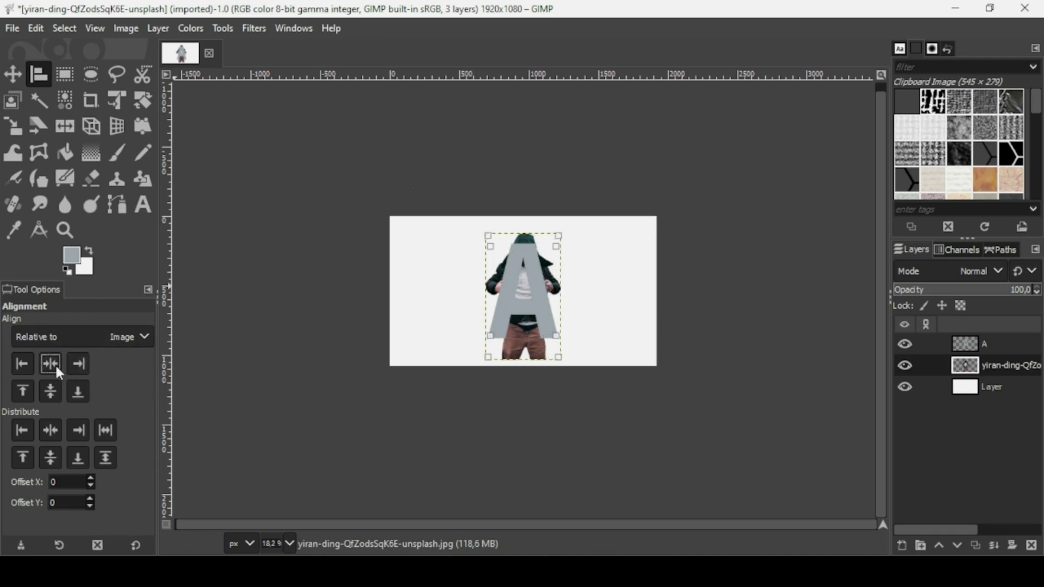
pyautogui.click(53, 391)
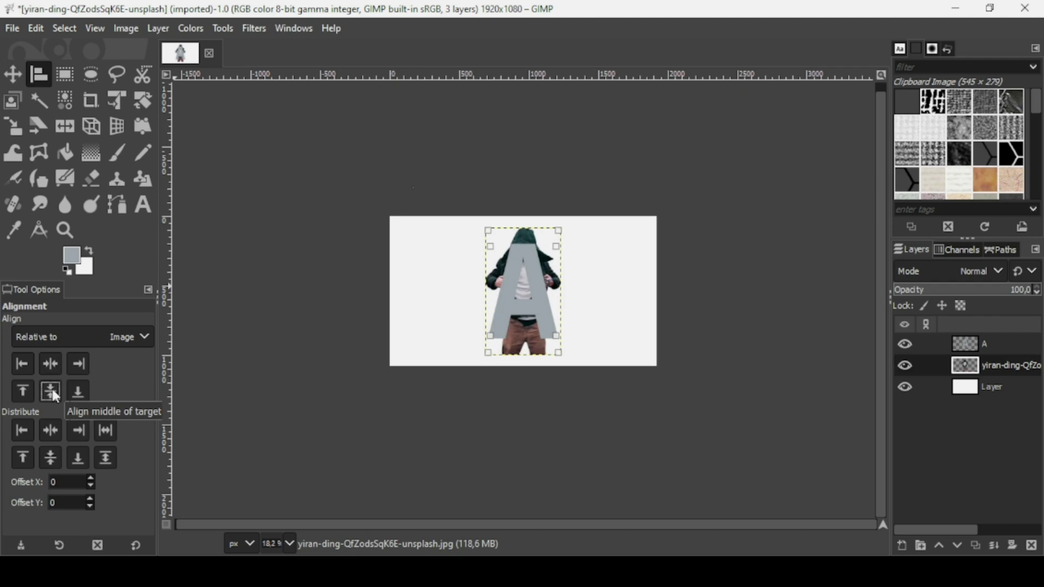
pyautogui.press('+')
pyautogui.press('+')
pyautogui.press('+')
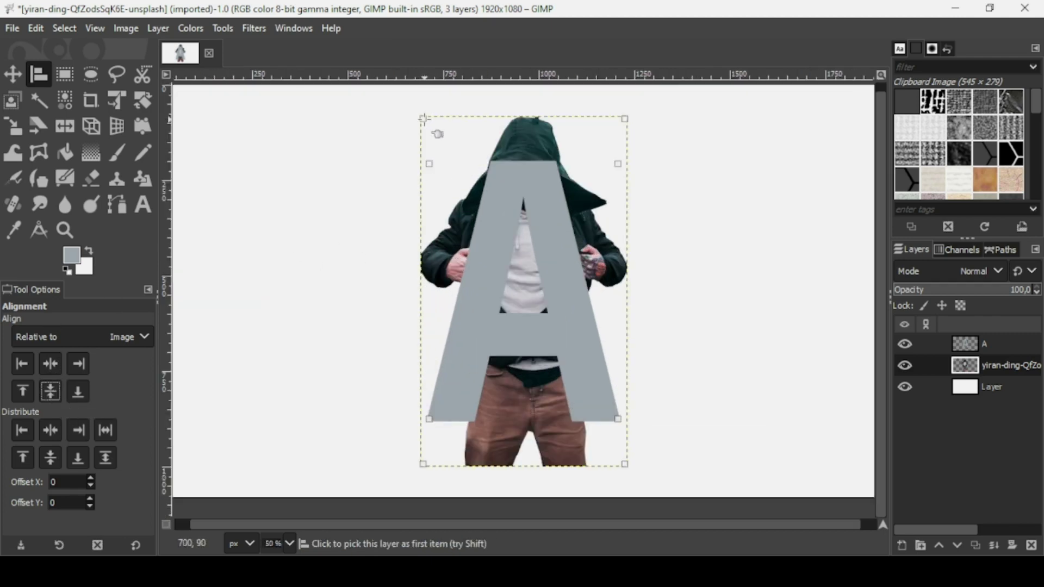
# Fit the photo and A layers to the image size, then lower layer A beneath the photo
pyautogui.click(12, 74)
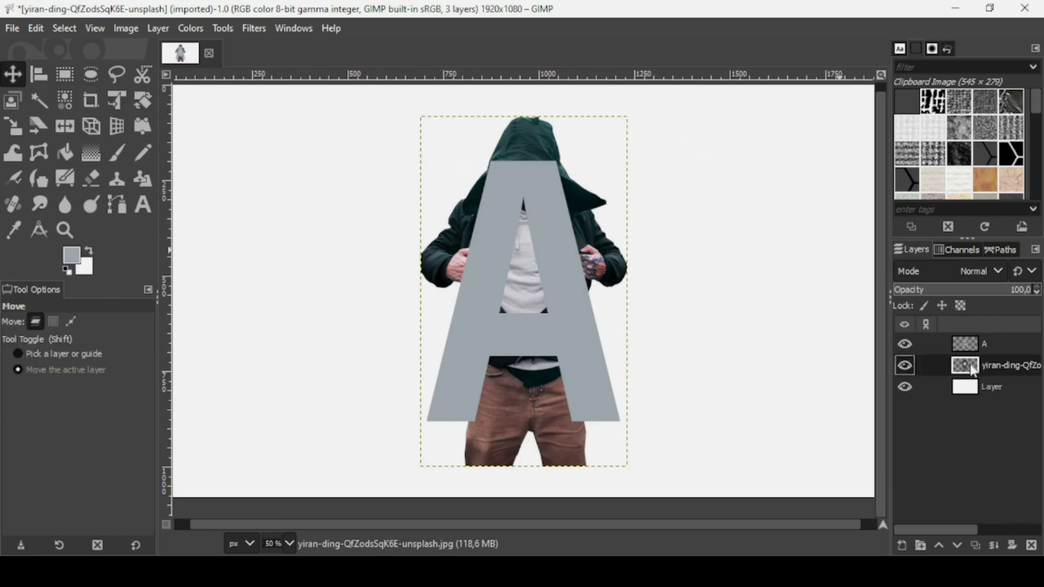
pyautogui.rightClick(973, 372)
pyautogui.click(916, 266)
pyautogui.click(973, 344)
pyautogui.rightClick(973, 346)
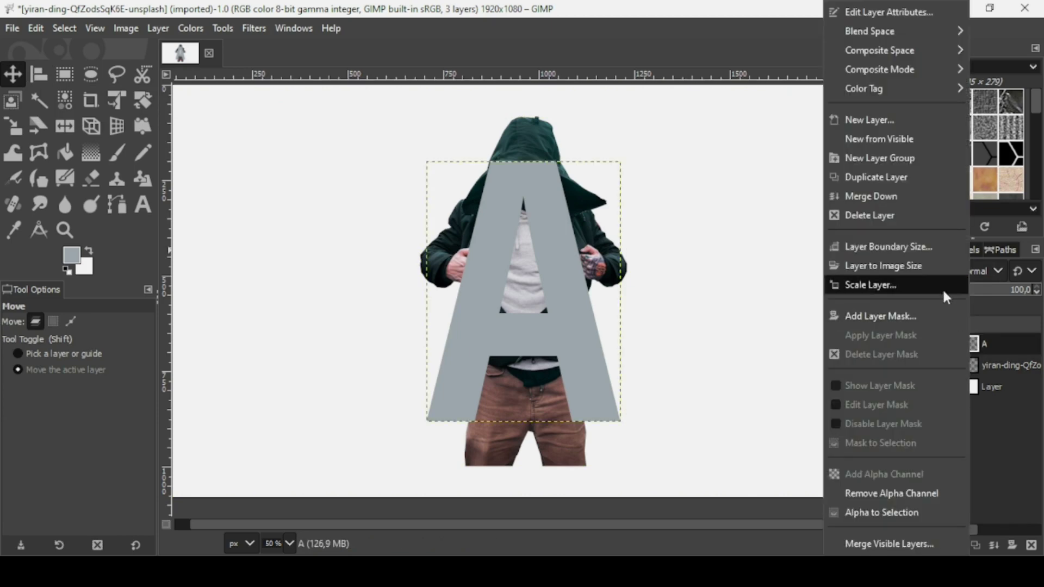
pyautogui.click(937, 268)
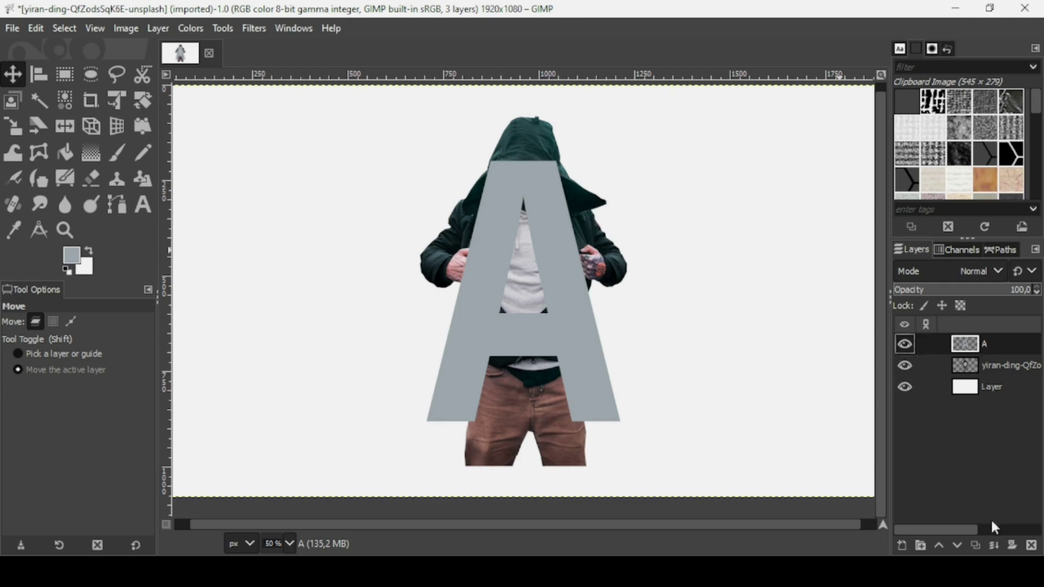
pyautogui.click(958, 546)
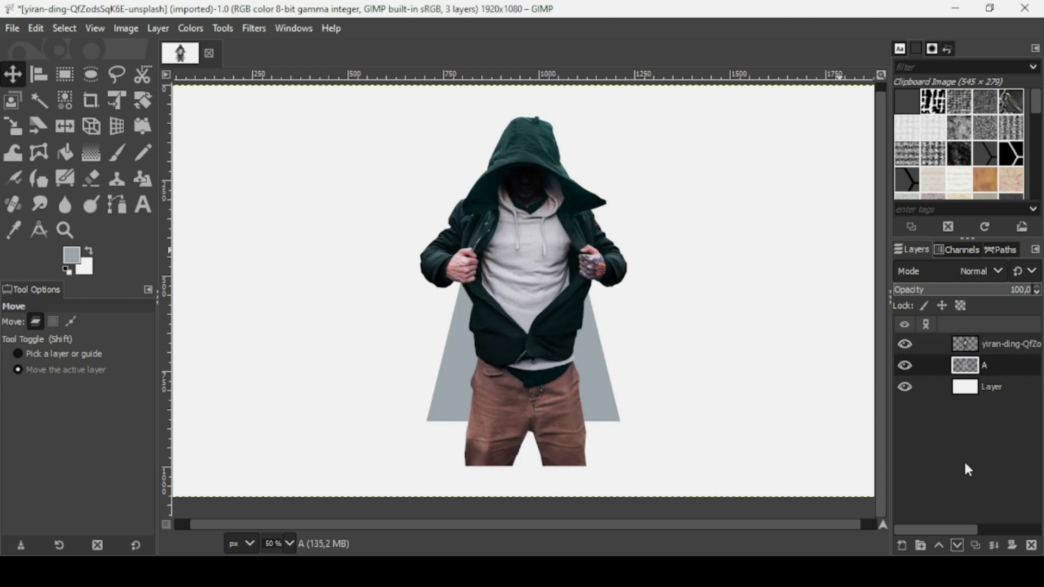
# Drag the photo down so the hood fits inside the A, then restore it to 100% opacity
pyautogui.click(970, 344)
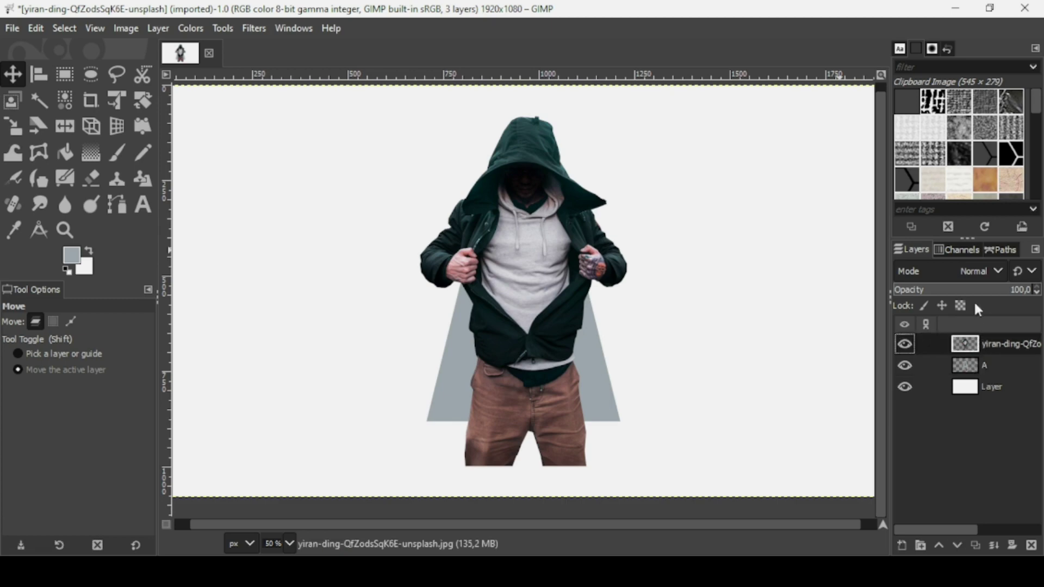
pyautogui.click(951, 292)
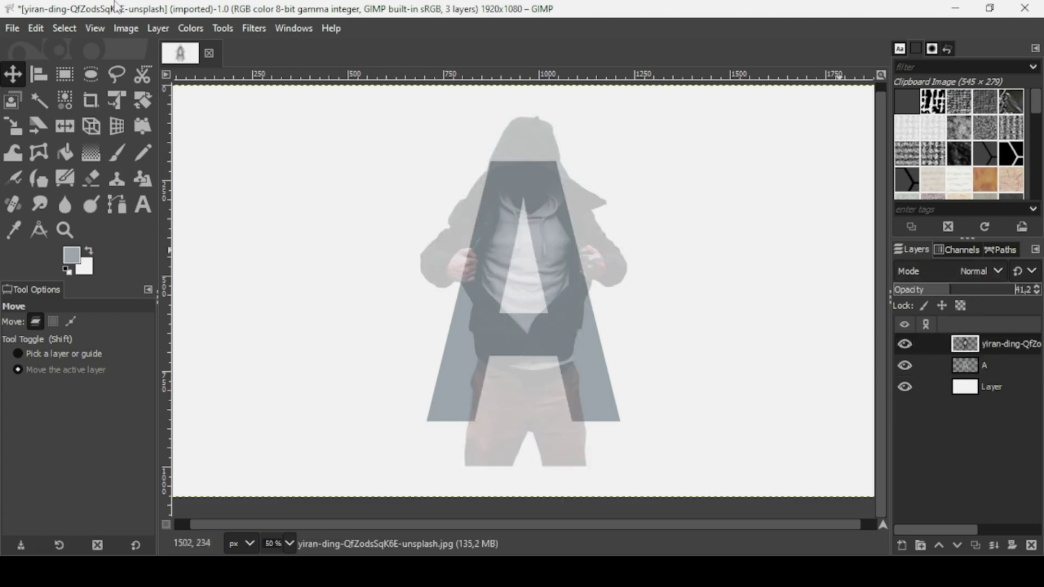
pyautogui.moveTo(565, 233); pyautogui.dragTo(562, 297)
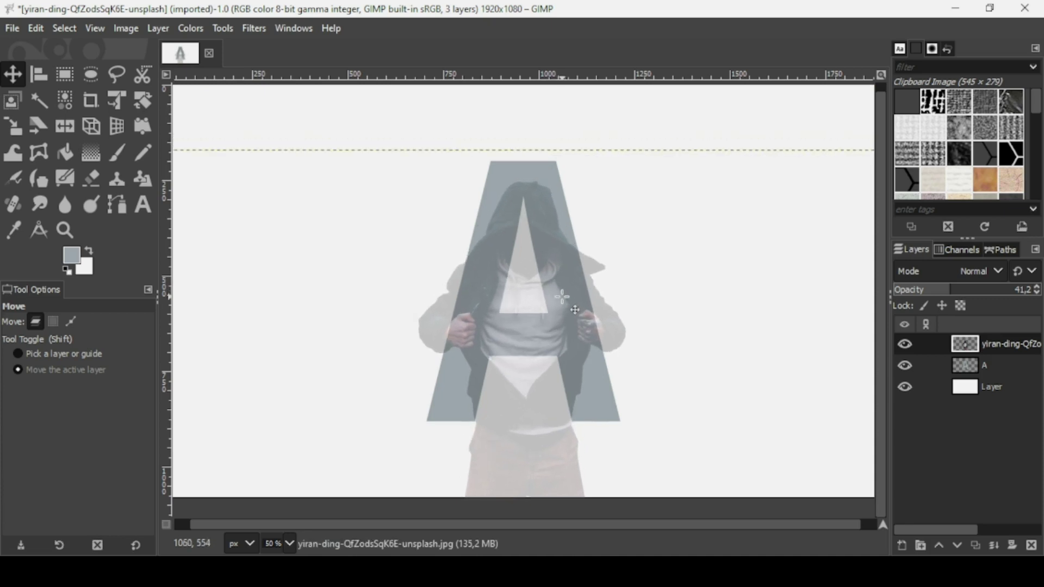
pyautogui.click(997, 289)
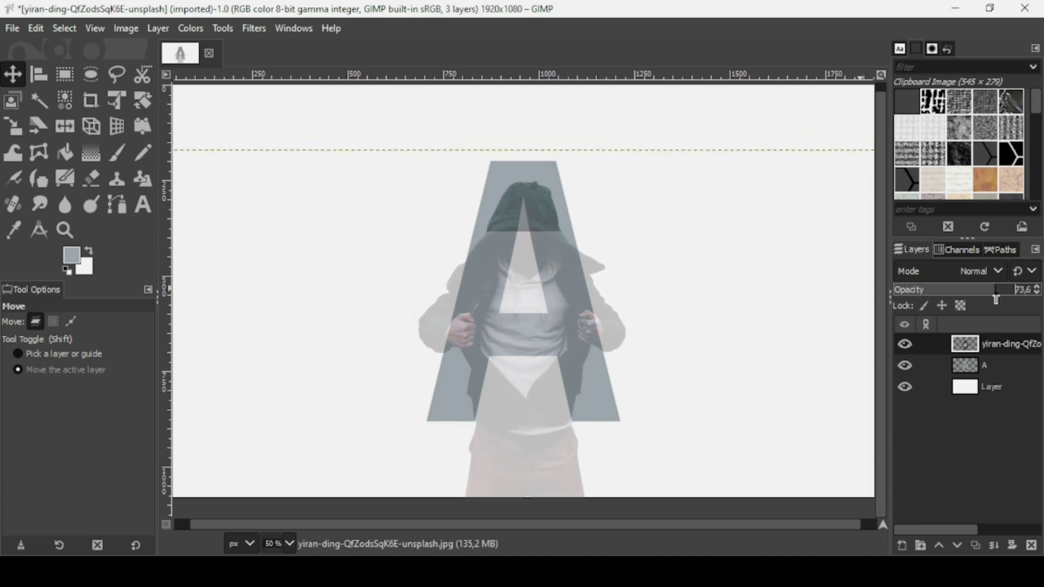
pyautogui.click(1038, 289)
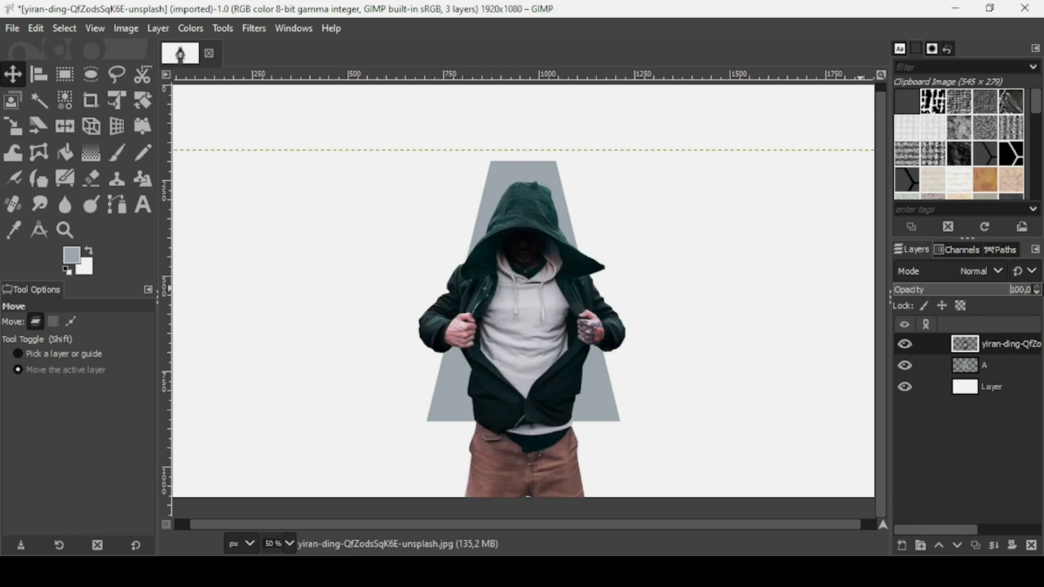
pyautogui.click(975, 368)
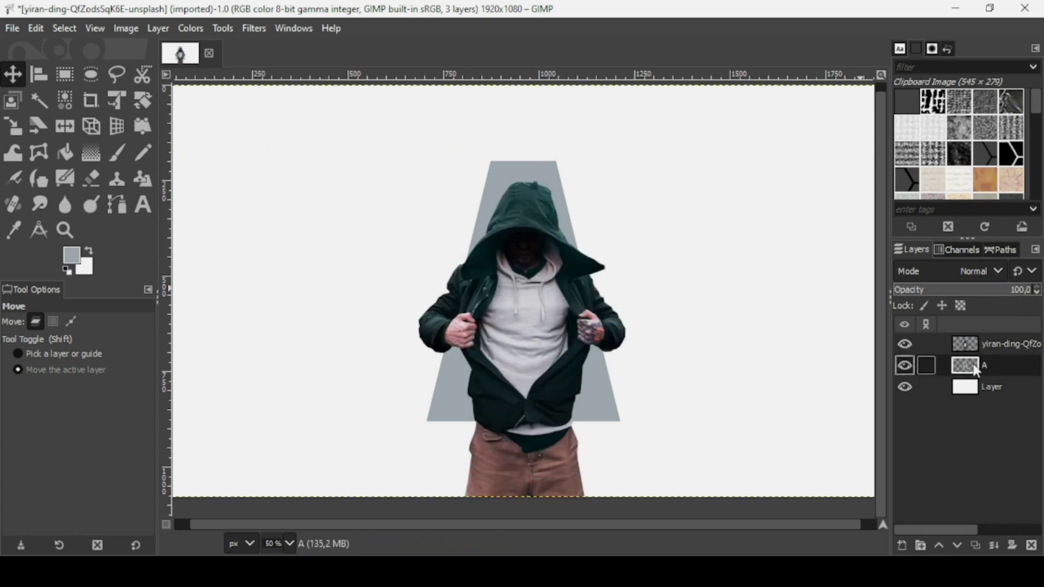
# Use Alpha to Selection on layer A, then invert the selection to everything outside the letter
pyautogui.rightClick(976, 370)
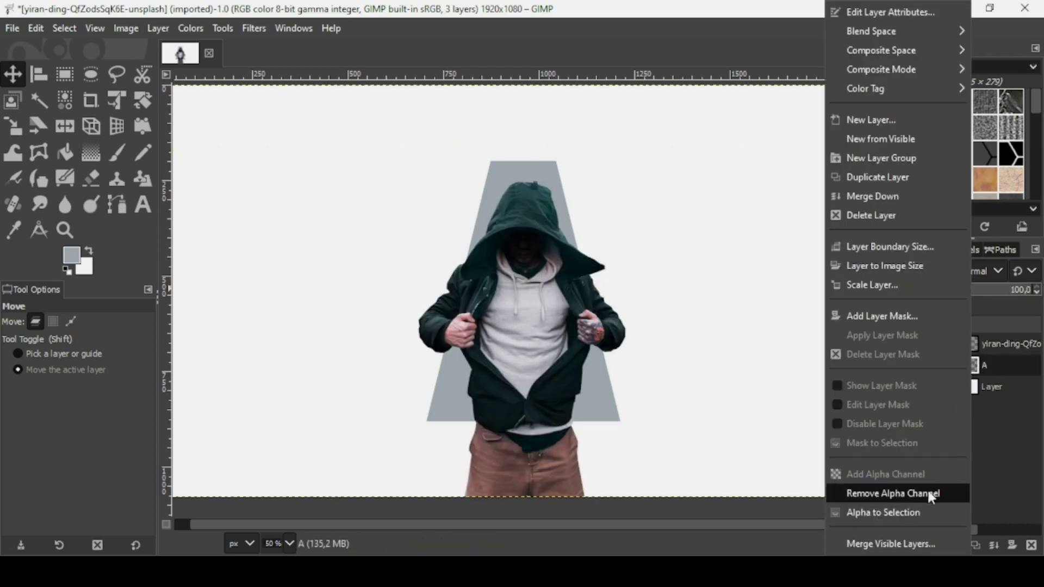
pyautogui.click(924, 513)
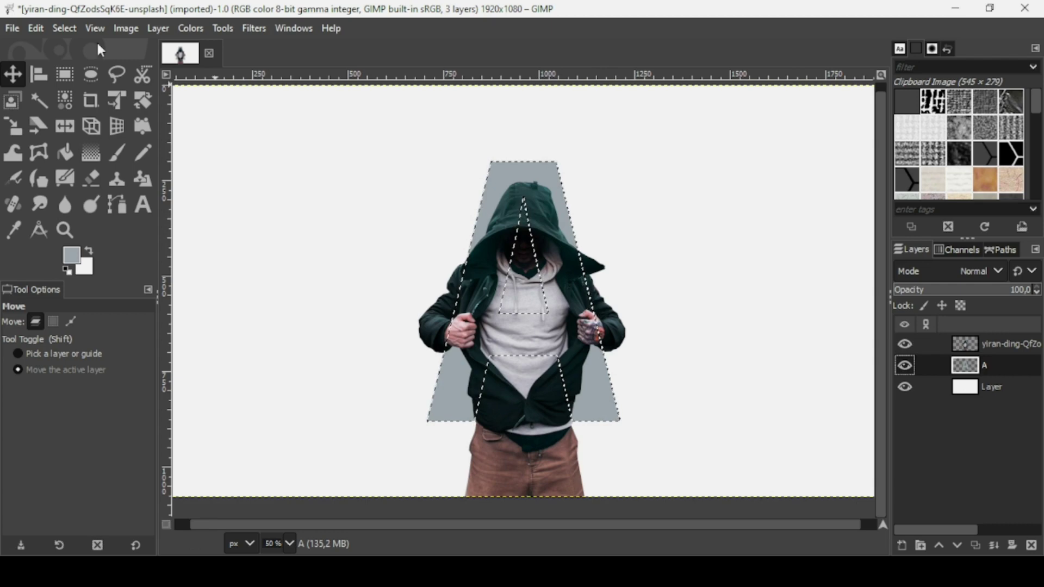
pyautogui.click(64, 27)
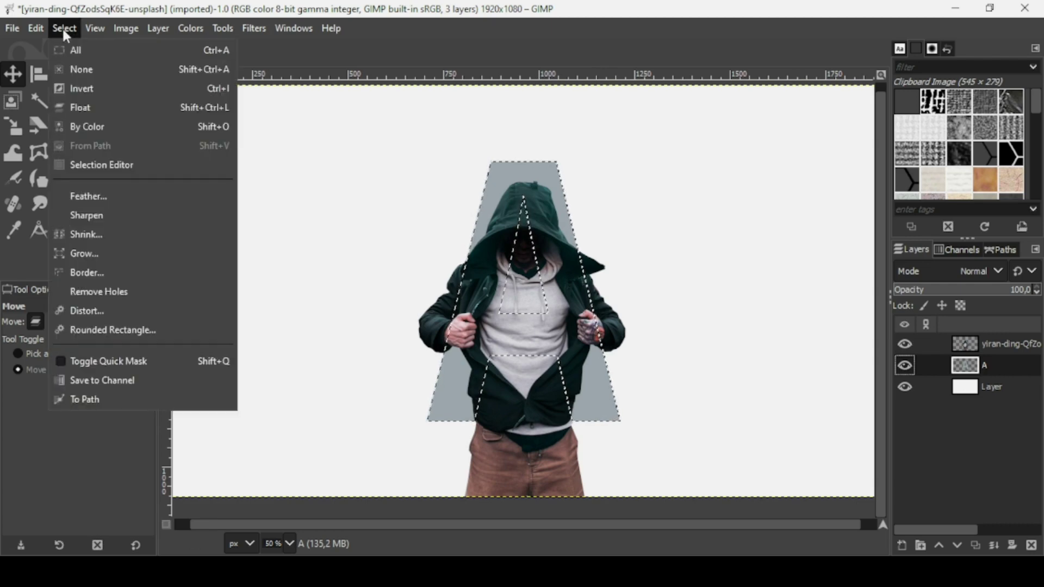
pyautogui.click(78, 82)
pyautogui.press('-')
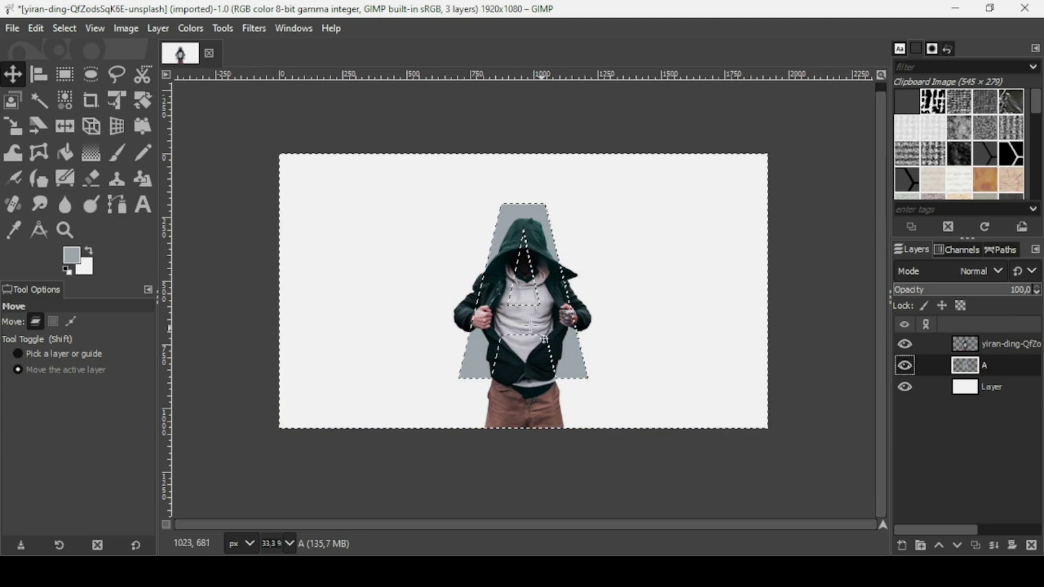
# With a size-190 eraser on the photo layer, erase the legs and the hoodie inside the A's triangle
pyautogui.click(973, 347)
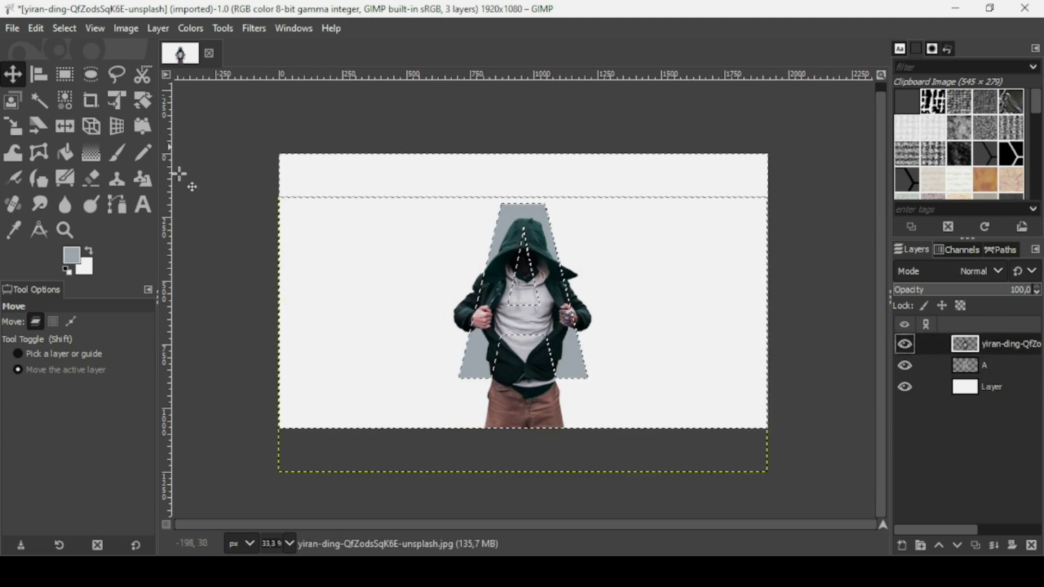
pyautogui.click(100, 176)
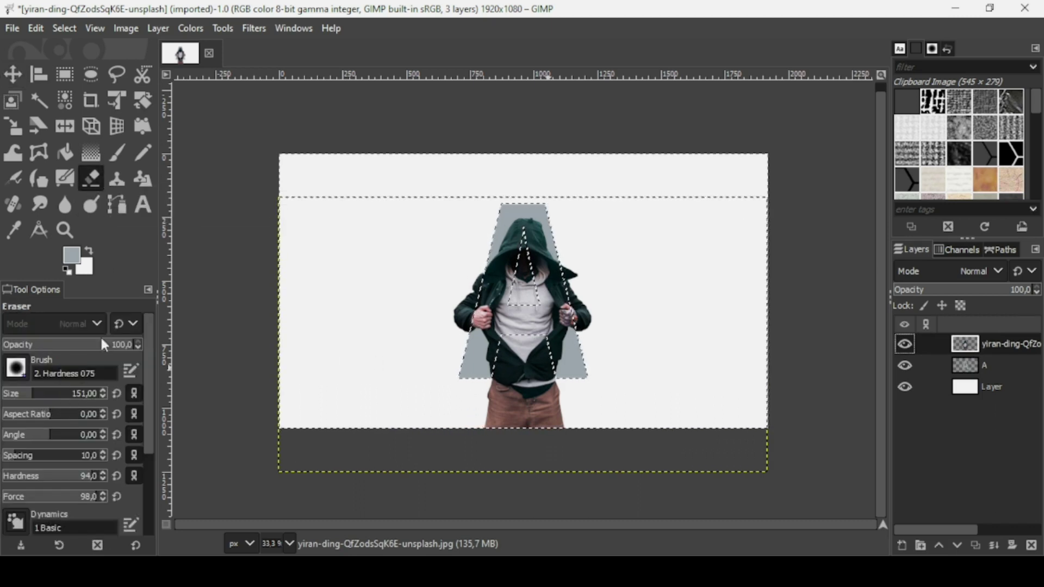
pyautogui.click(56, 398)
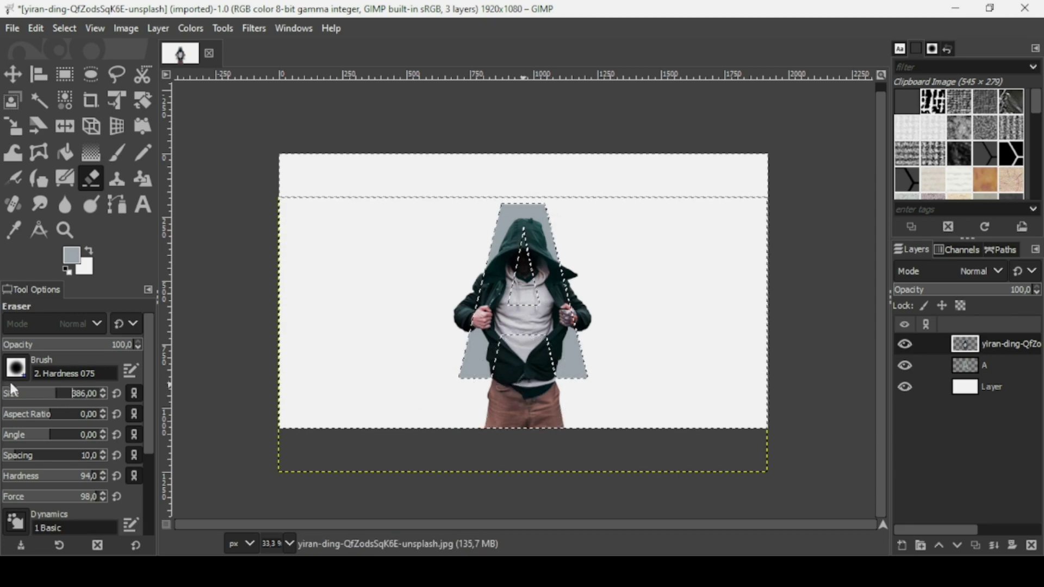
pyautogui.click(38, 395)
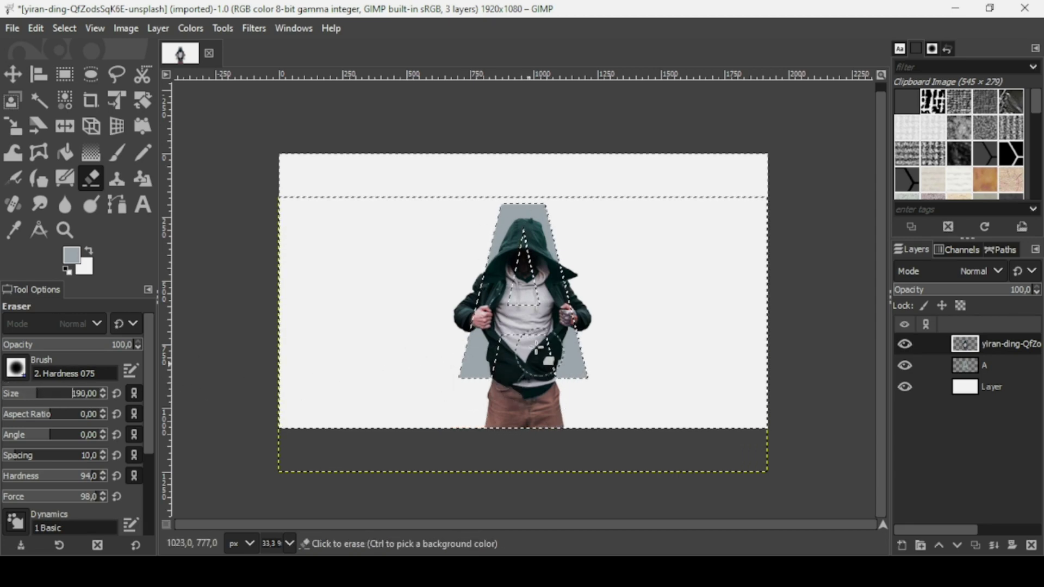
pyautogui.moveTo(537, 340)
pyautogui.mouseDown()
pyautogui.moveTo(535, 418)
pyautogui.moveTo(551, 419)
pyautogui.moveTo(496, 431)
pyautogui.moveTo(509, 352)
pyautogui.moveTo(501, 368)
pyautogui.mouseUp()
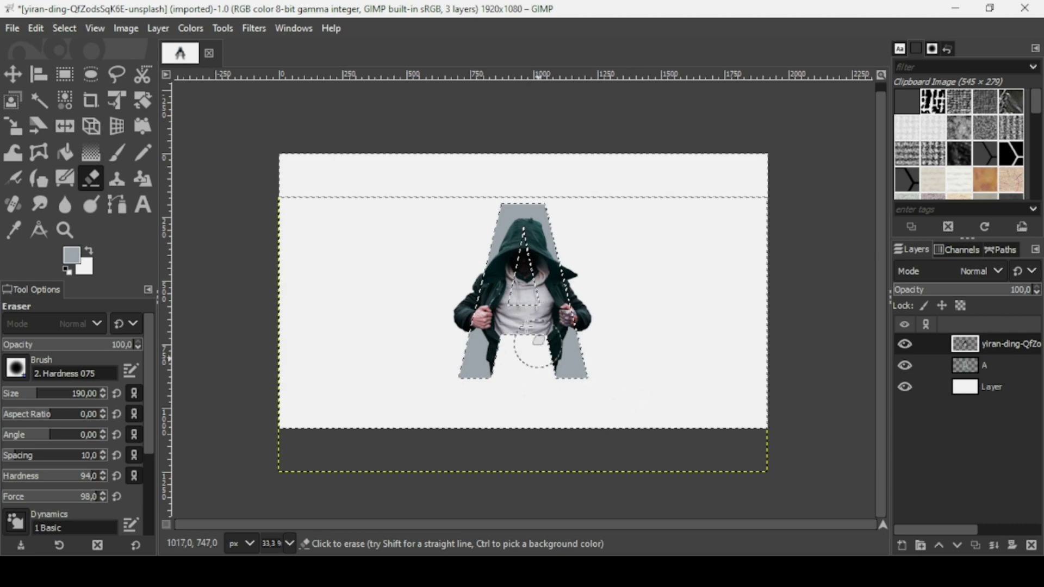
pyautogui.moveTo(523, 298)
pyautogui.mouseDown()
pyautogui.moveTo(522, 233)
pyautogui.moveTo(505, 255)
pyautogui.moveTo(528, 321)
pyautogui.mouseUp()
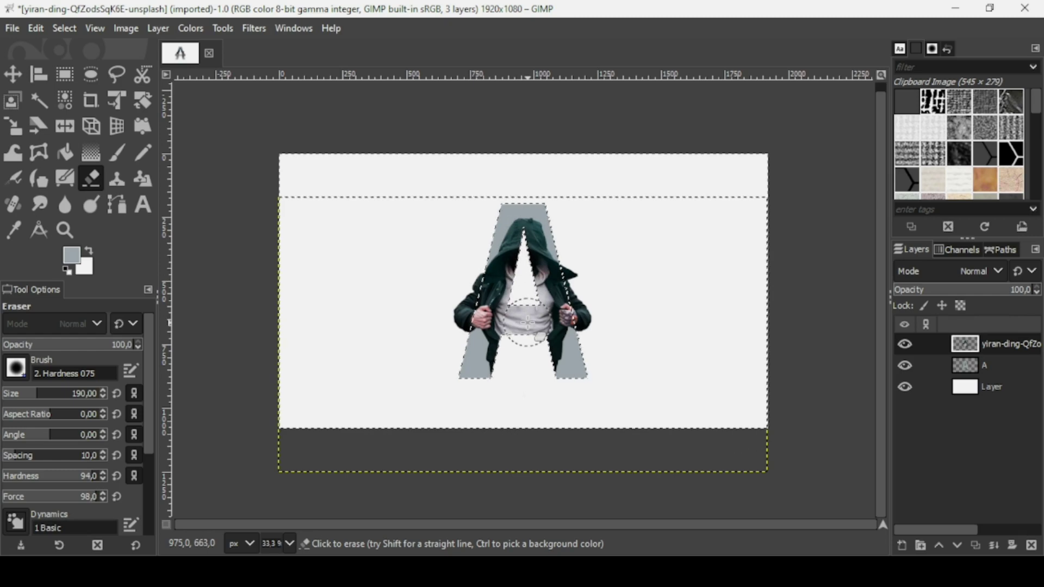
# Clear the selection and fit the hooded-man layer to the 1920×1080 image size
pyautogui.click(64, 30)
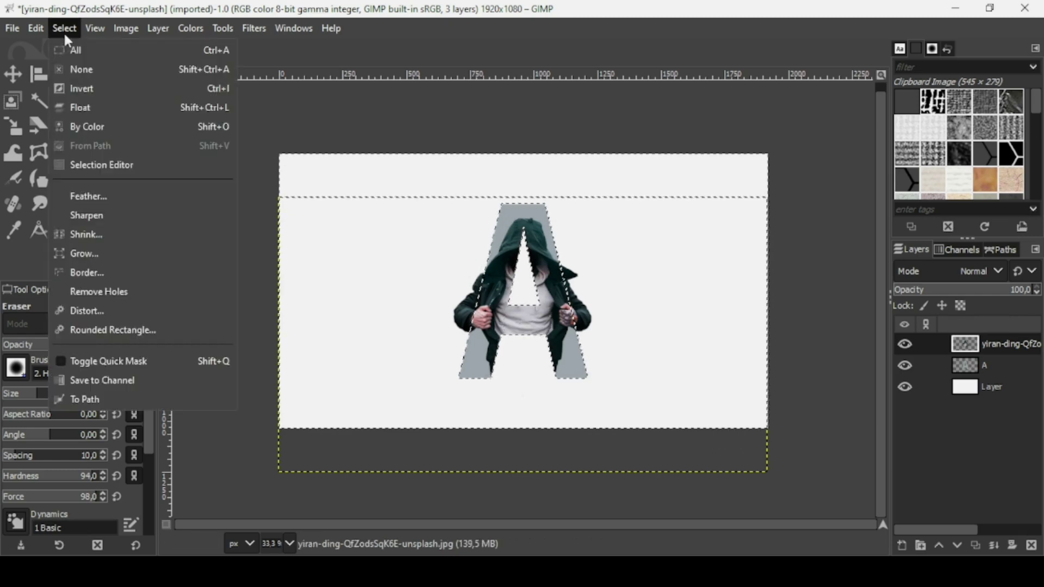
pyautogui.click(76, 68)
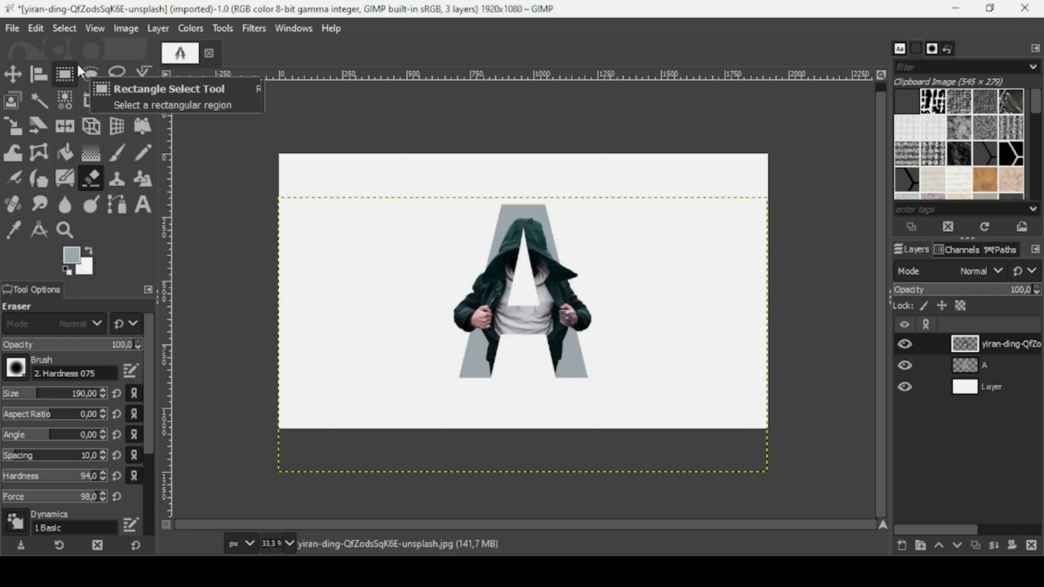
pyautogui.rightClick(980, 340)
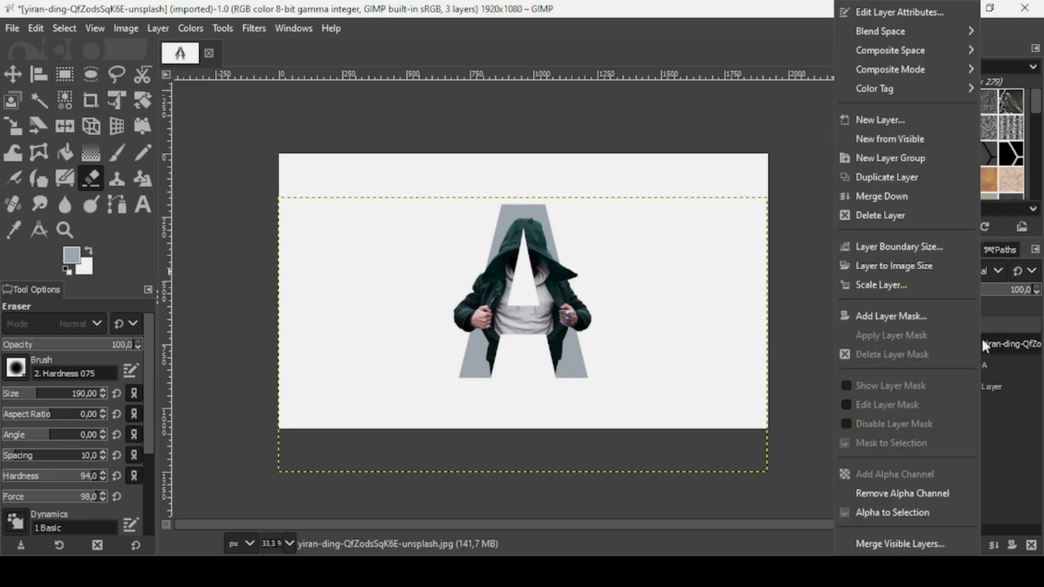
pyautogui.click(914, 264)
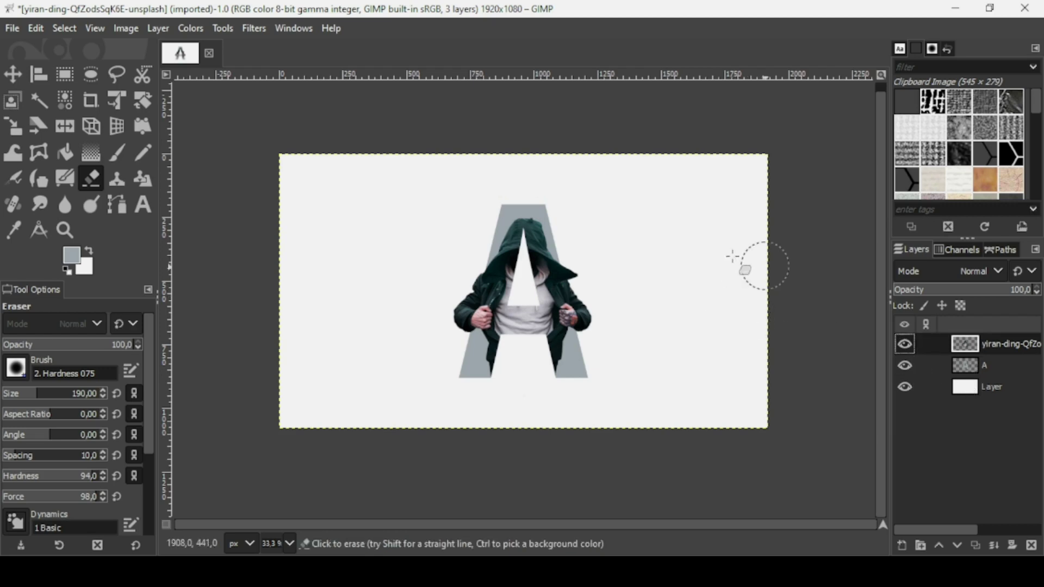
pyautogui.click(974, 396)
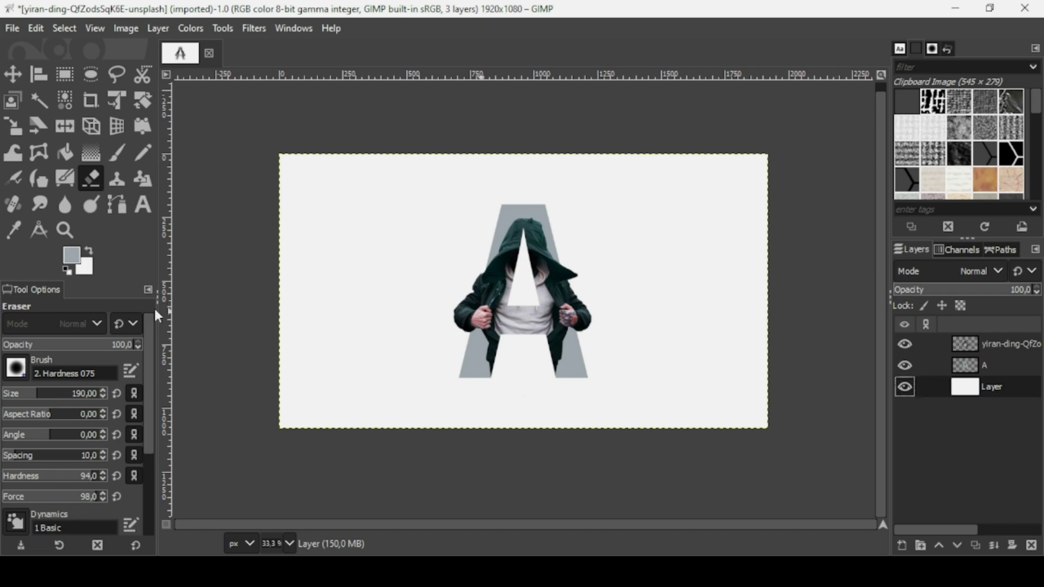
# Set the foreground colour to light grey dcdedf
pyautogui.click(76, 259)
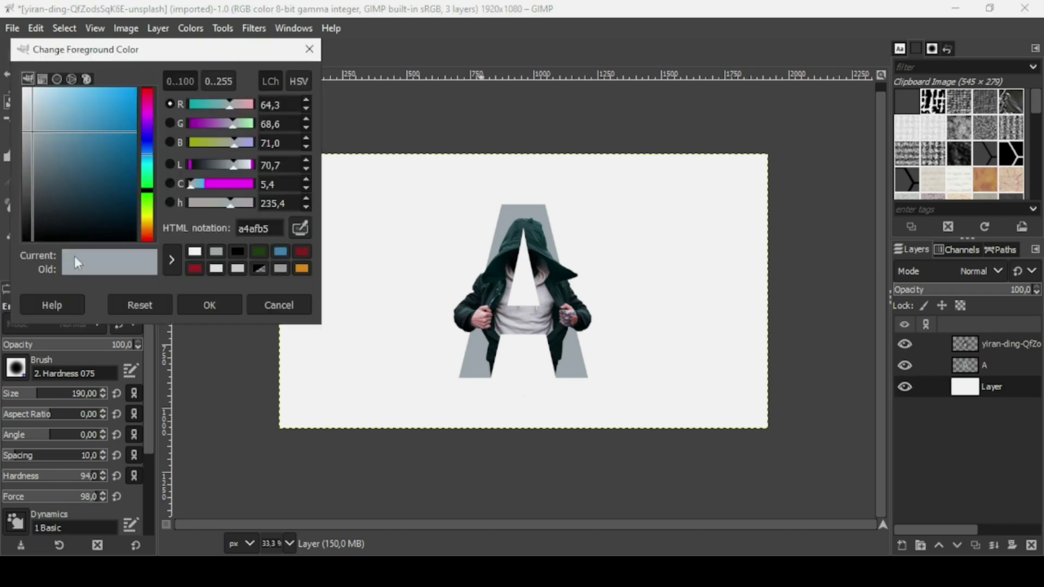
pyautogui.moveTo(28, 110); pyautogui.dragTo(24, 106)
pyautogui.click(198, 299)
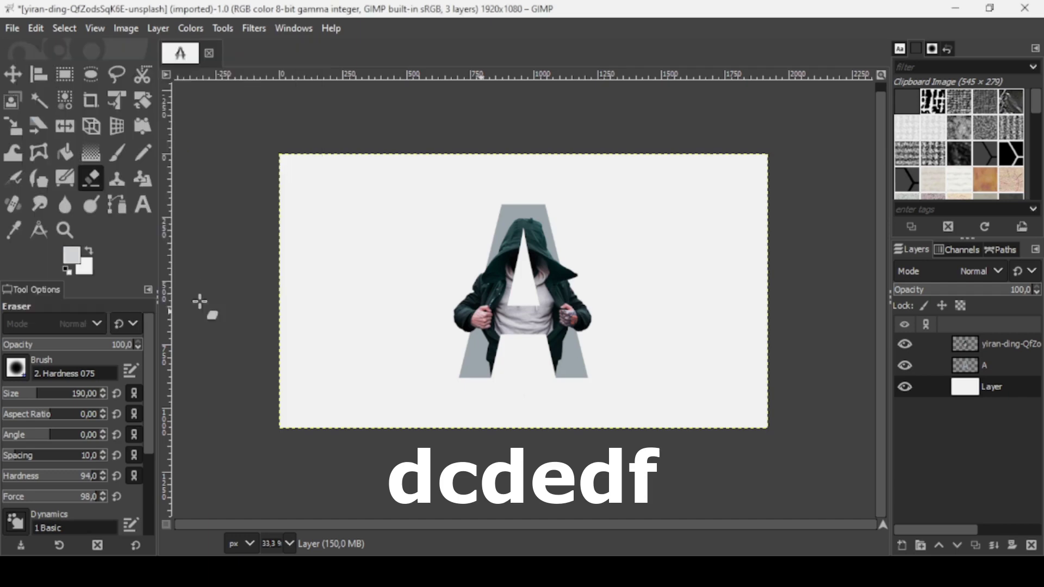
pyautogui.click(92, 153)
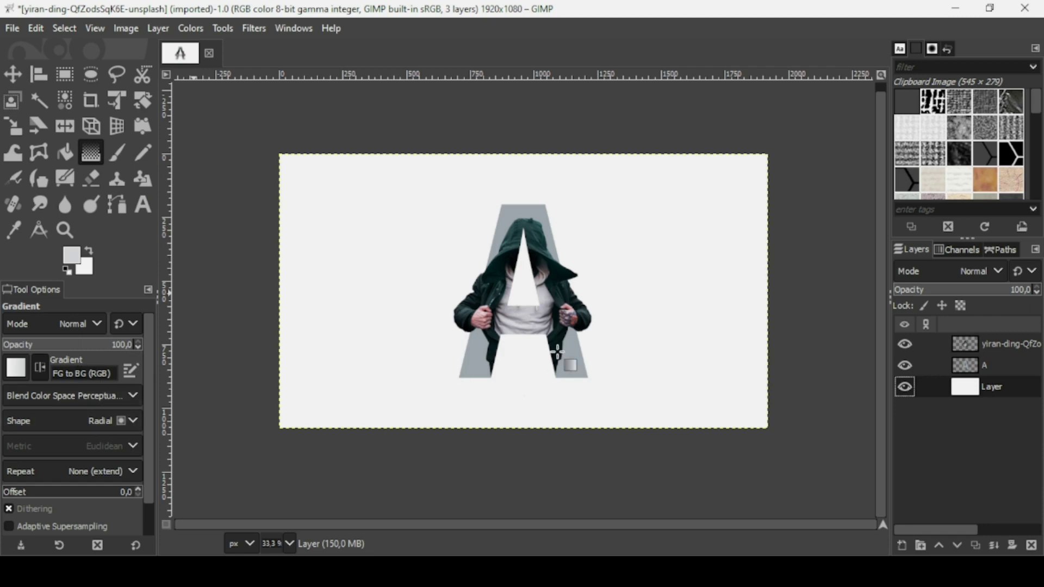
# Fill the background with a light-grey radial gradient, reversed so the centre is lightest
pyautogui.moveTo(791, 432); pyautogui.dragTo(772, 430)
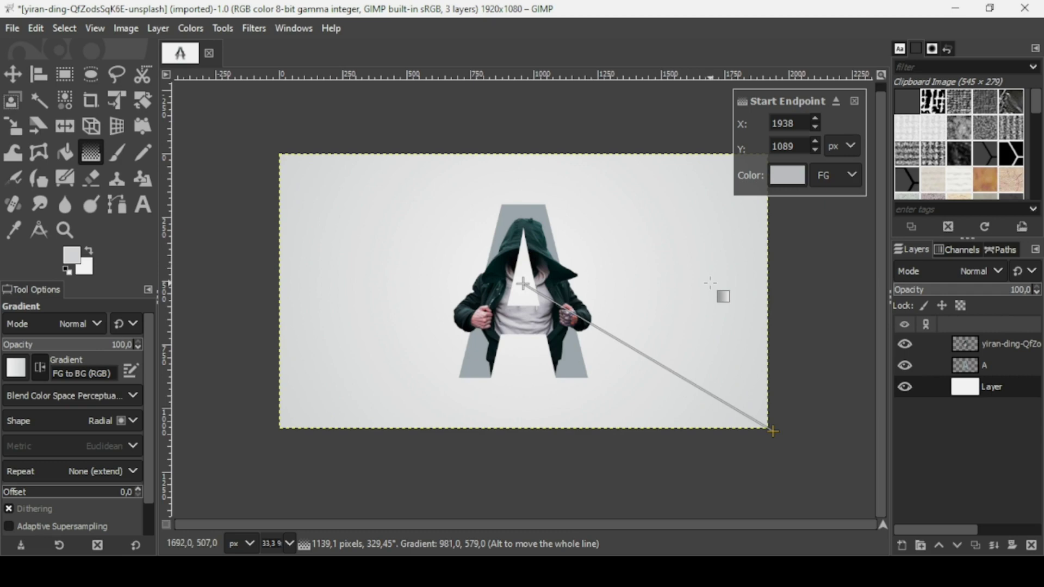
pyautogui.click(90, 256)
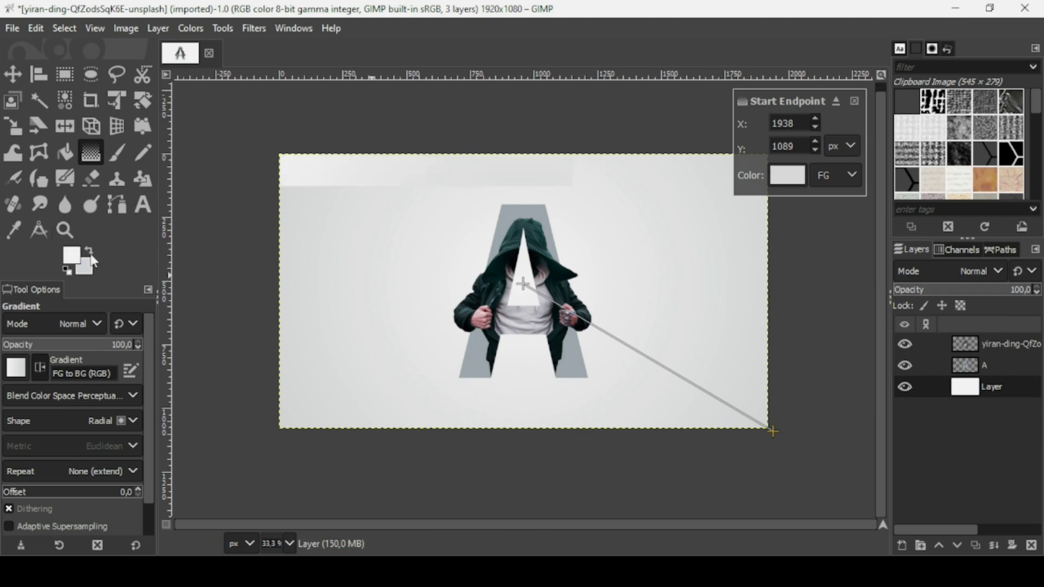
pyautogui.click(91, 255)
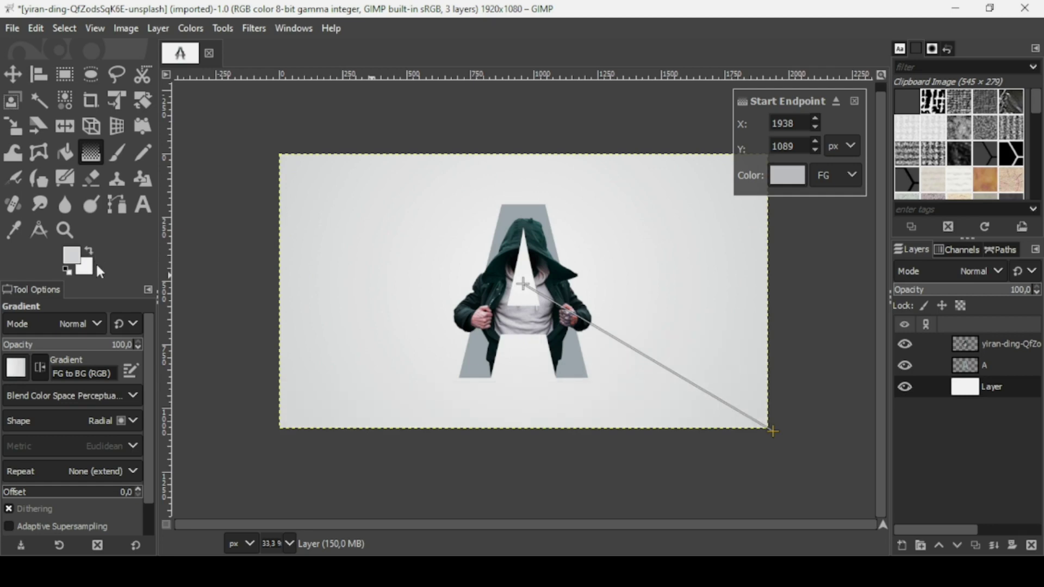
pyautogui.click(40, 368)
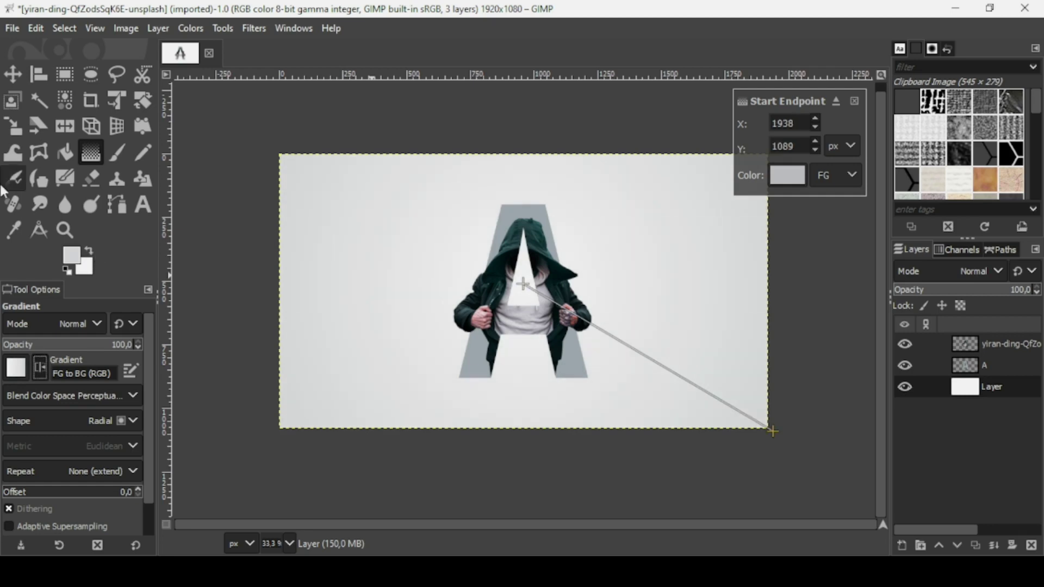
# Merge the hooded-man layer down into layer A
pyautogui.click(14, 76)
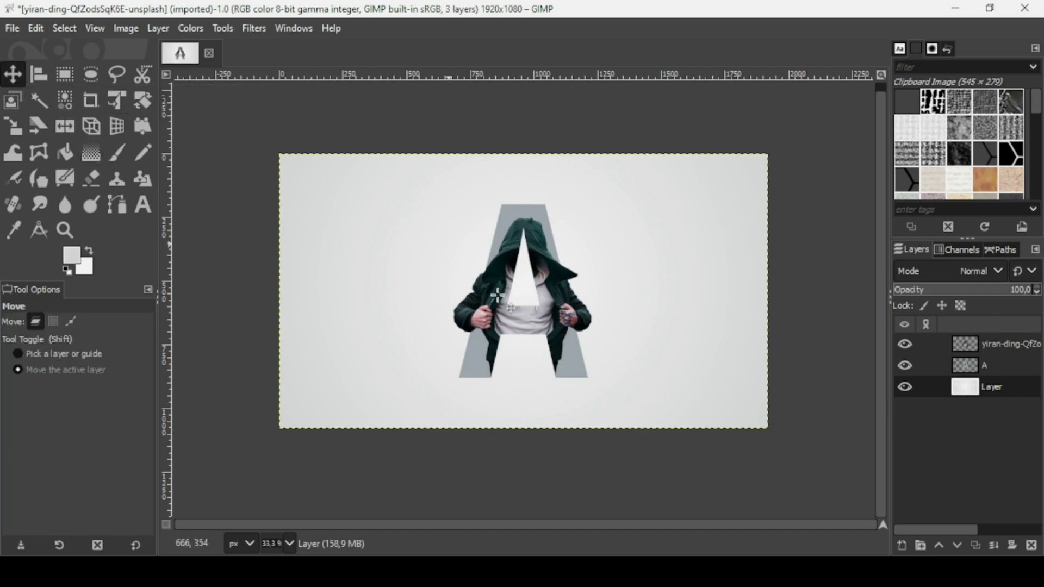
pyautogui.click(976, 340)
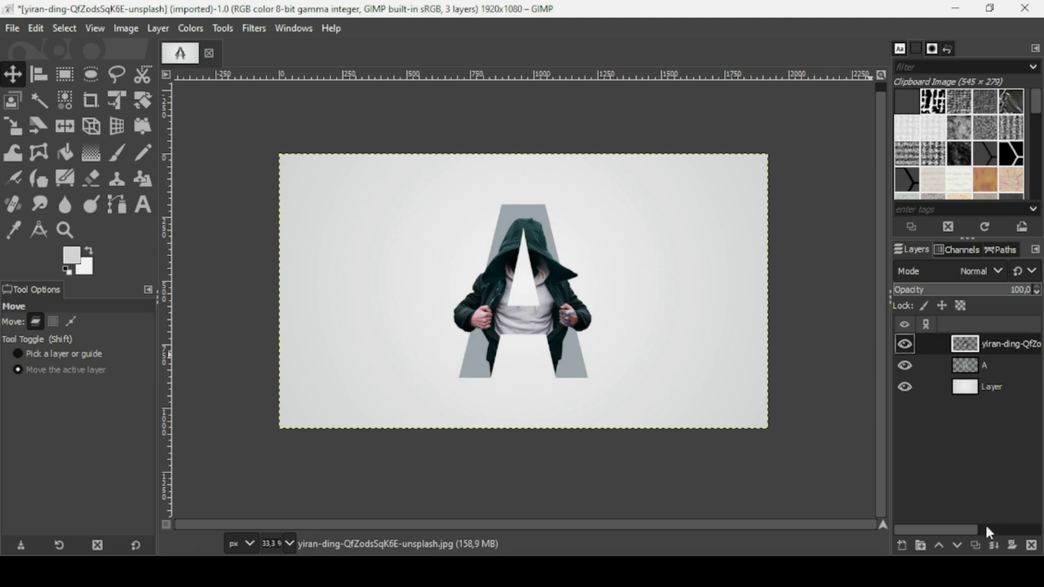
pyautogui.click(994, 546)
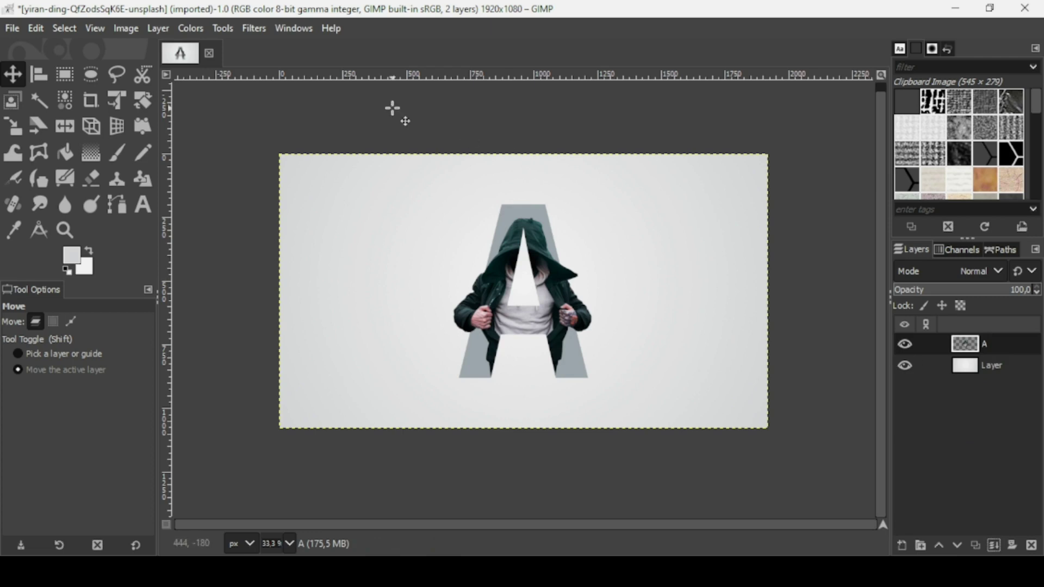
pyautogui.click(258, 31)
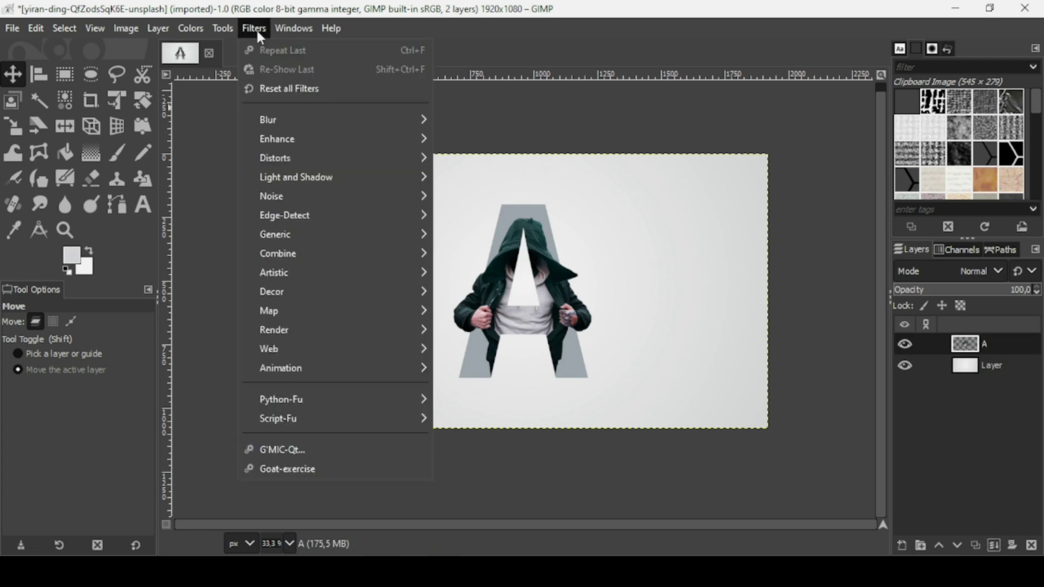
# Apply a Drop Shadow to layer A with offset 20,20, blur 10 and opacity 0.936
pyautogui.moveTo(286, 176)
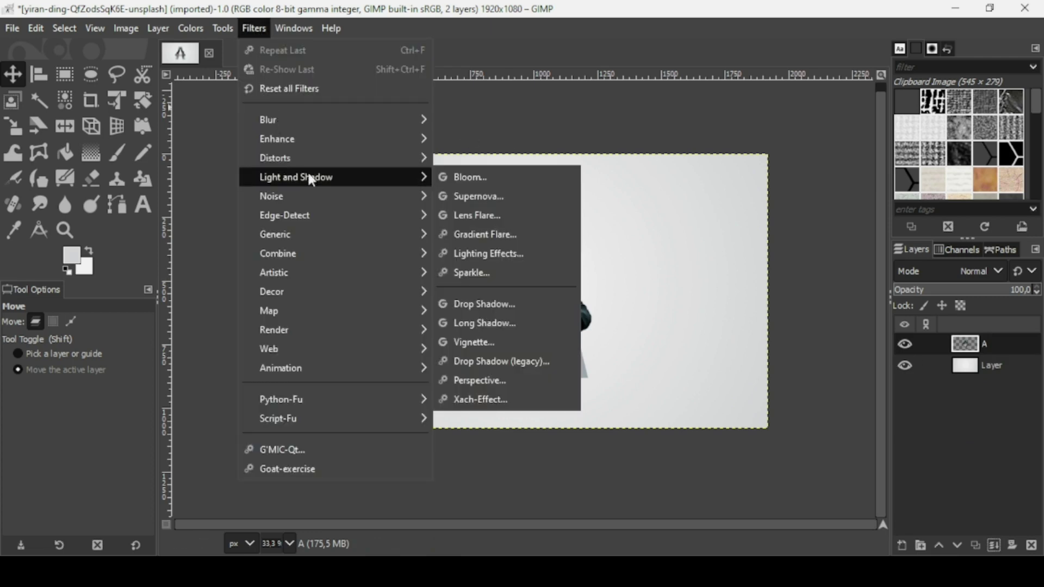
pyautogui.click(484, 303)
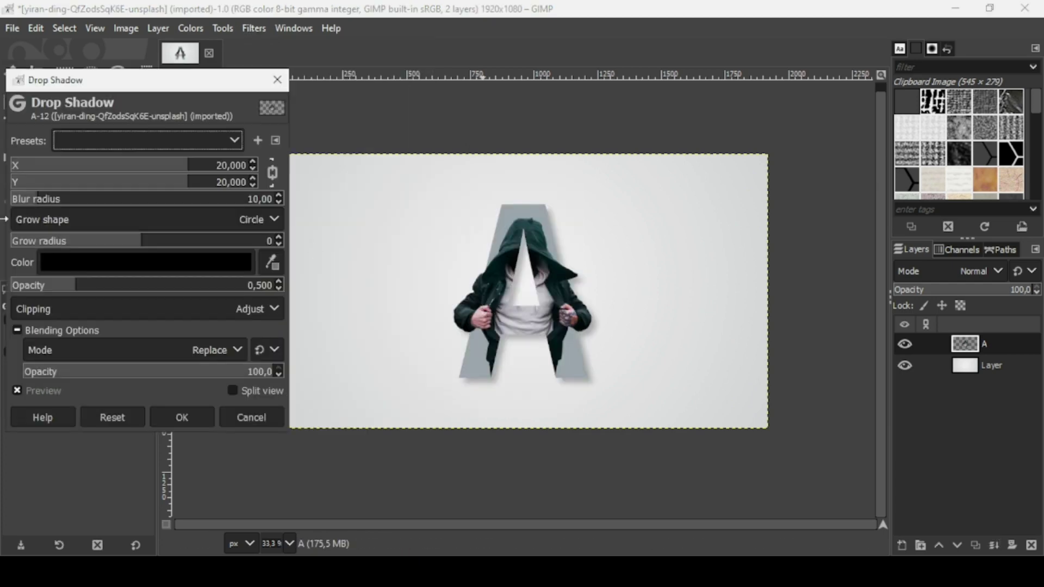
pyautogui.moveTo(119, 292); pyautogui.dragTo(133, 290)
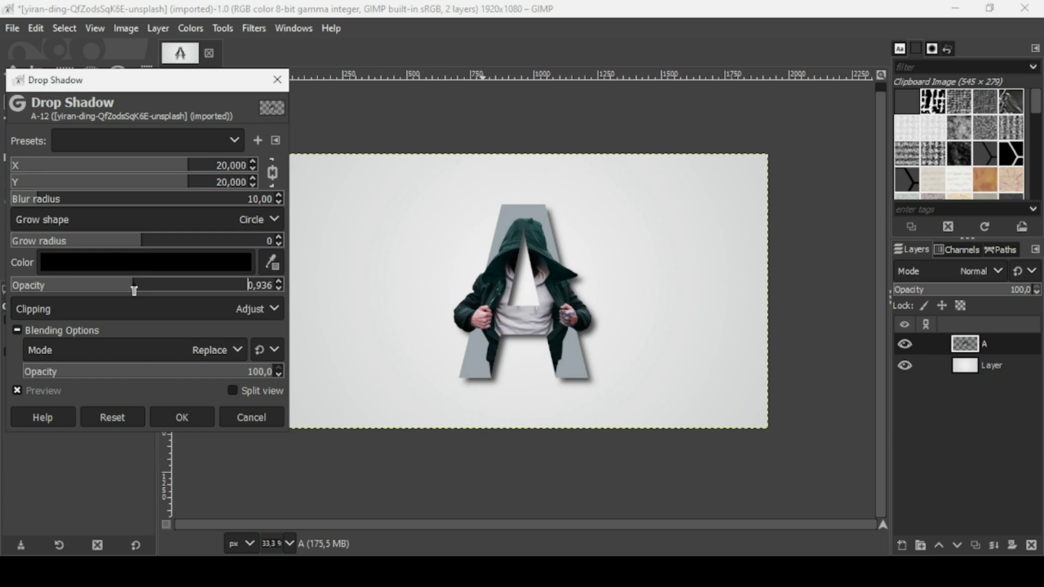
pyautogui.click(183, 414)
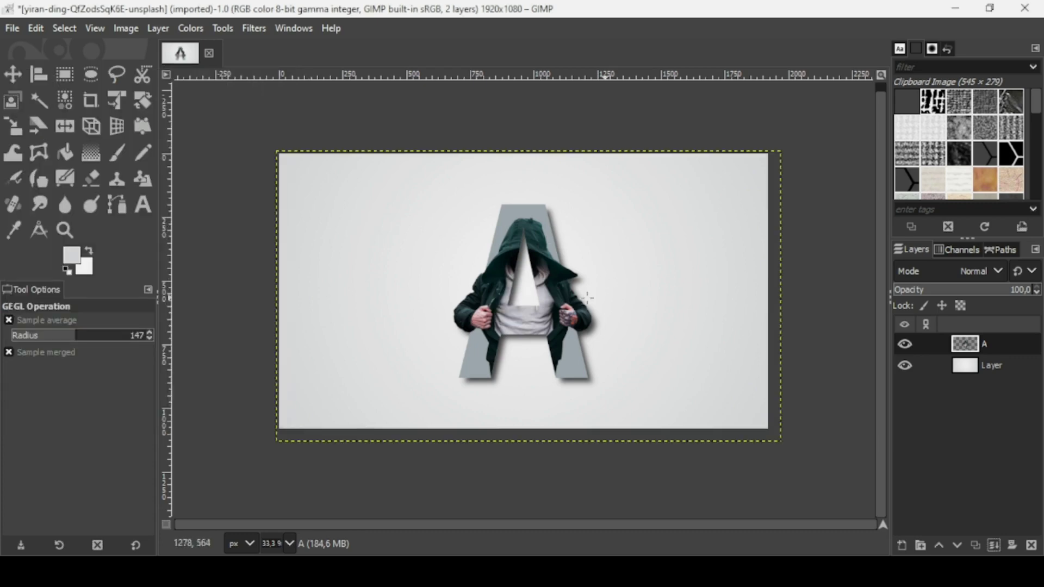
# Duplicate layer A, set the copy's opacity to 35.2, and create a New from Visible layer
pyautogui.click(975, 546)
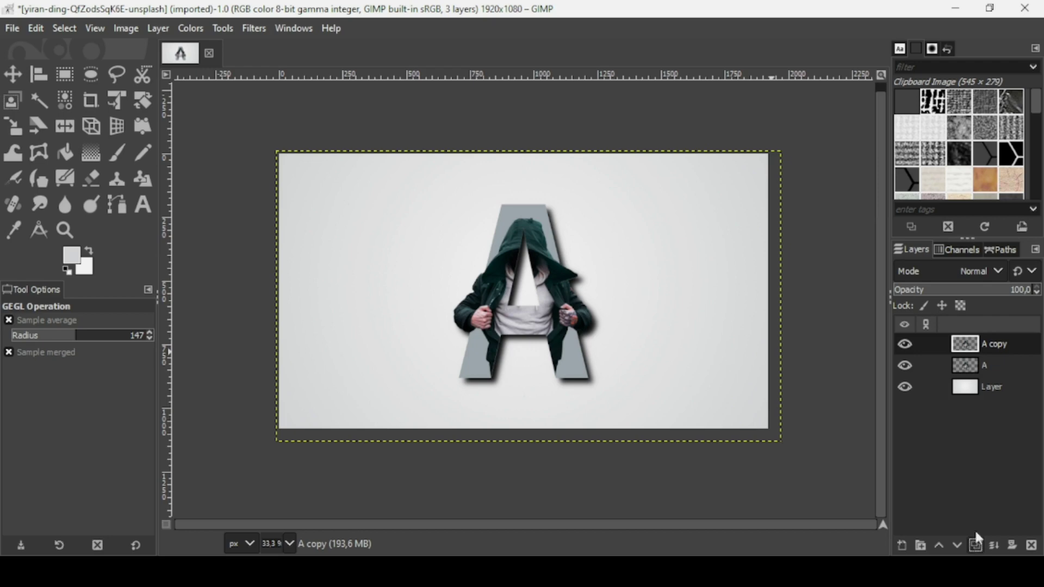
pyautogui.click(955, 293)
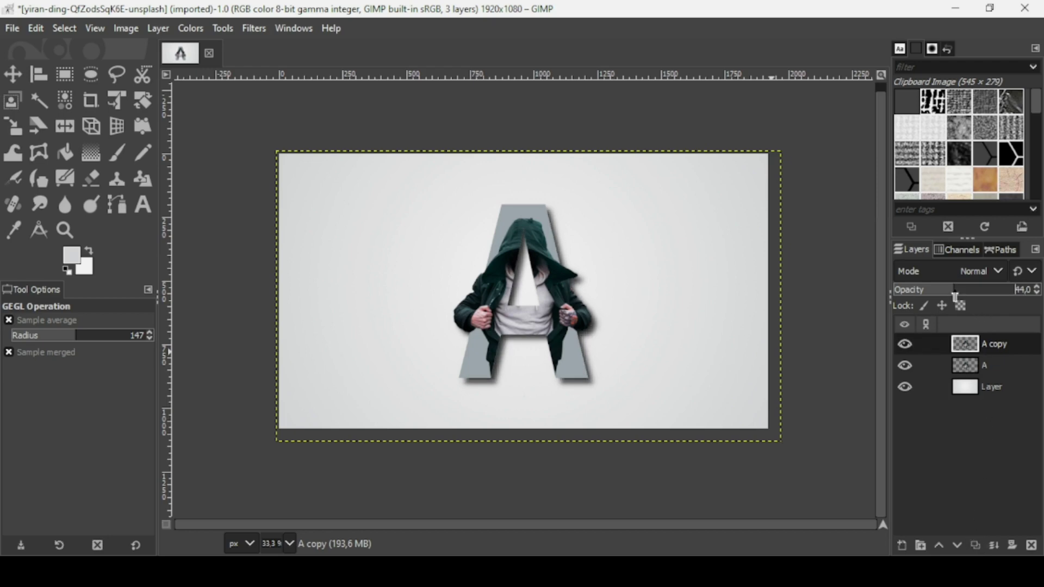
pyautogui.moveTo(955, 294); pyautogui.dragTo(943, 294)
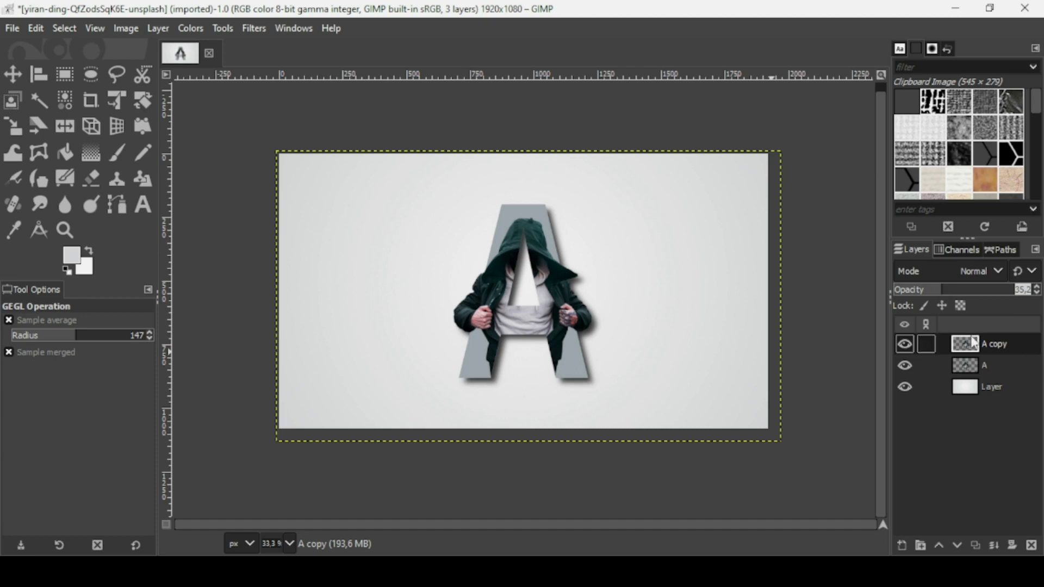
pyautogui.rightClick(973, 343)
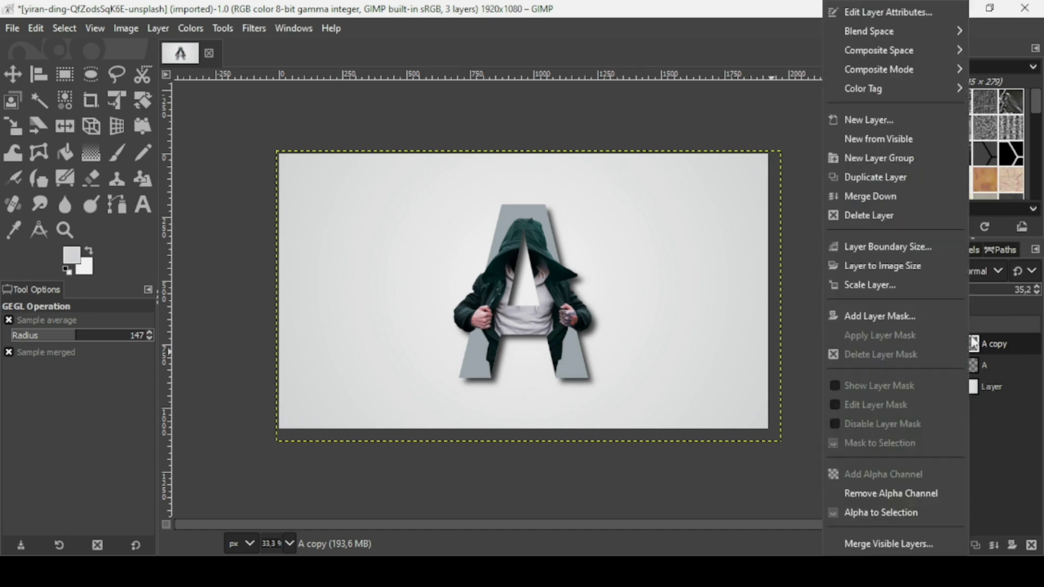
pyautogui.click(883, 137)
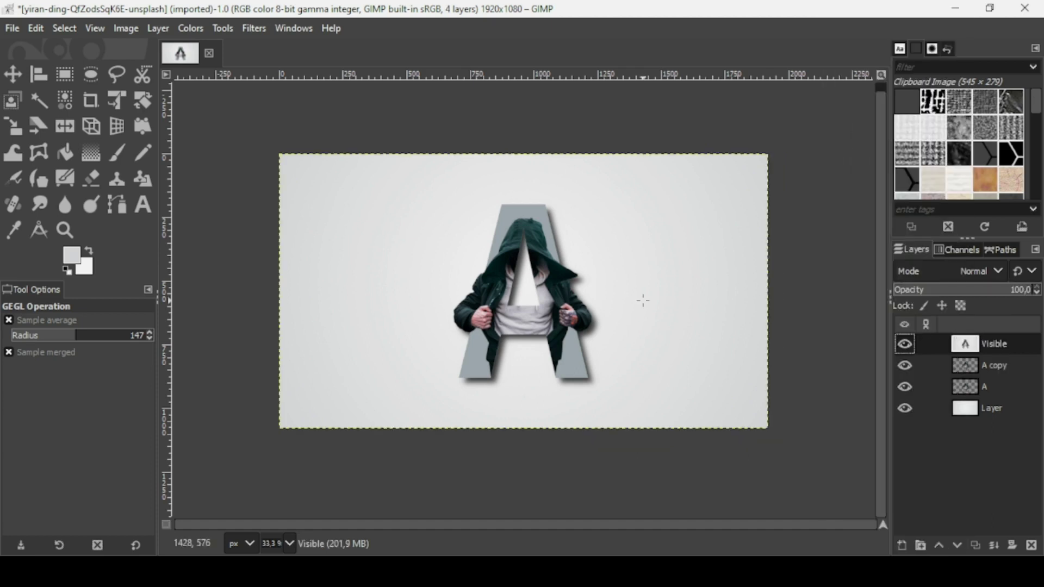